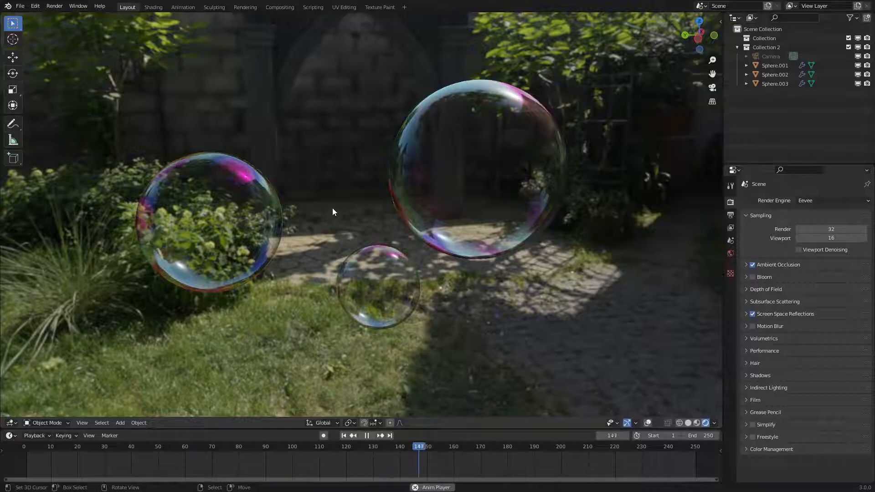
Stop the animation playback, switch to the Shading workspace and disable Collection 2 in the viewport.
key("space")
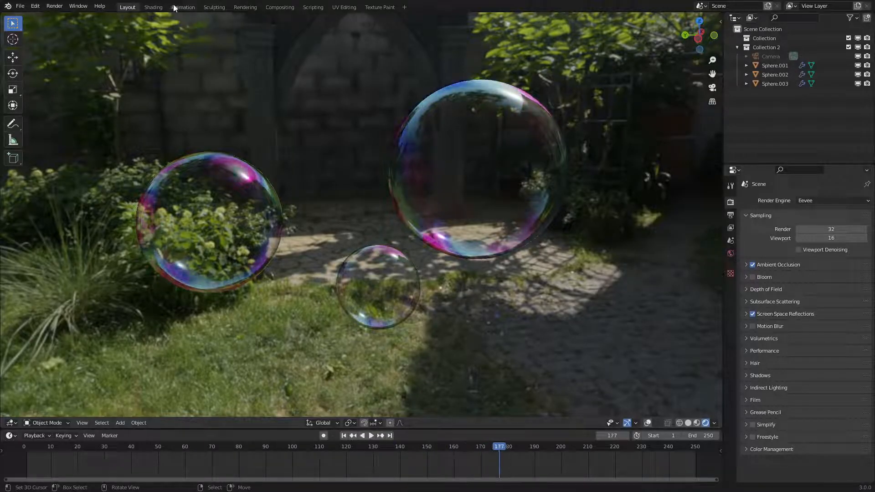
left_click(153, 7)
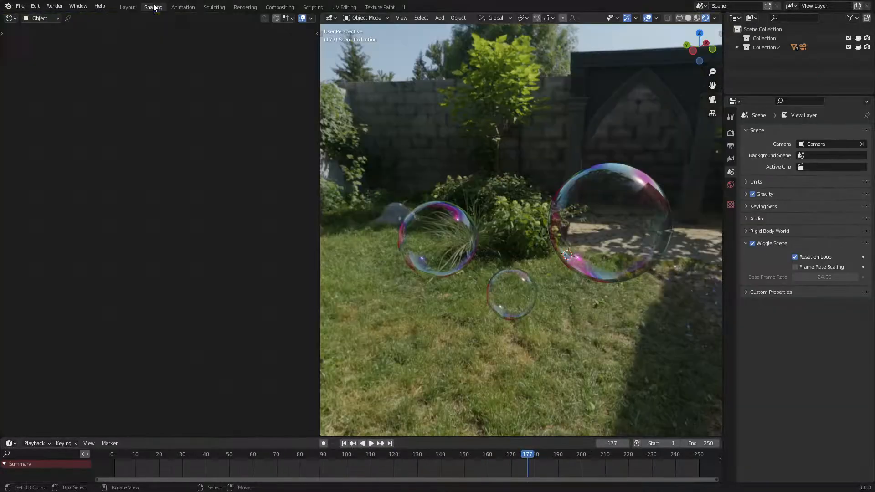
left_click(858, 47)
Add a UV sphere and clear its location so it sits at the world origin.
key("shift+a")
mouse_move(526, 203)
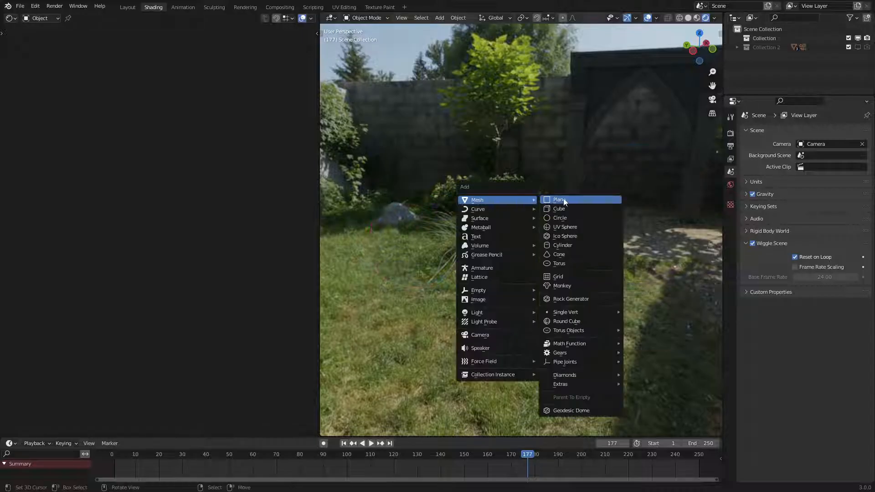
left_click(570, 224)
key("alt+g")
middle_click_drag(599, 223, 485, 244, "shift")
scroll(485, 240, "up", 1)
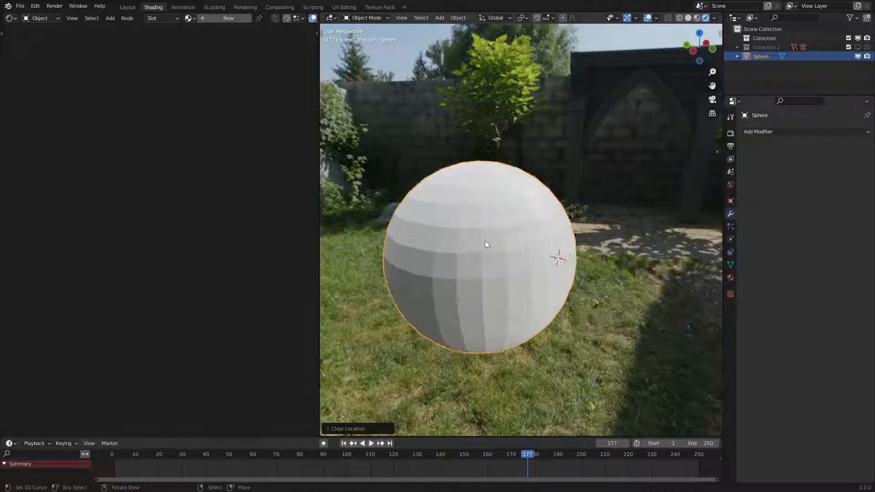
Add a Subdivision Surface modifier with render level 1 to the sphere and shade it smooth.
left_click(790, 131)
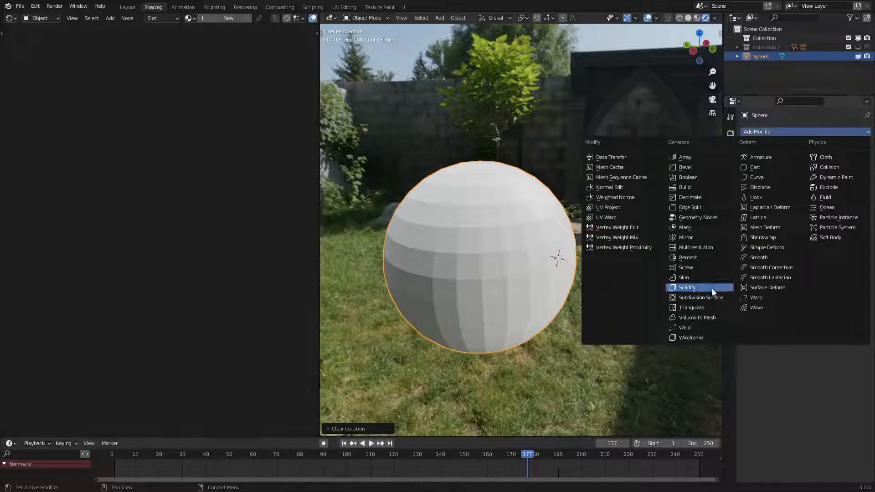
left_click(702, 297)
left_click(795, 180)
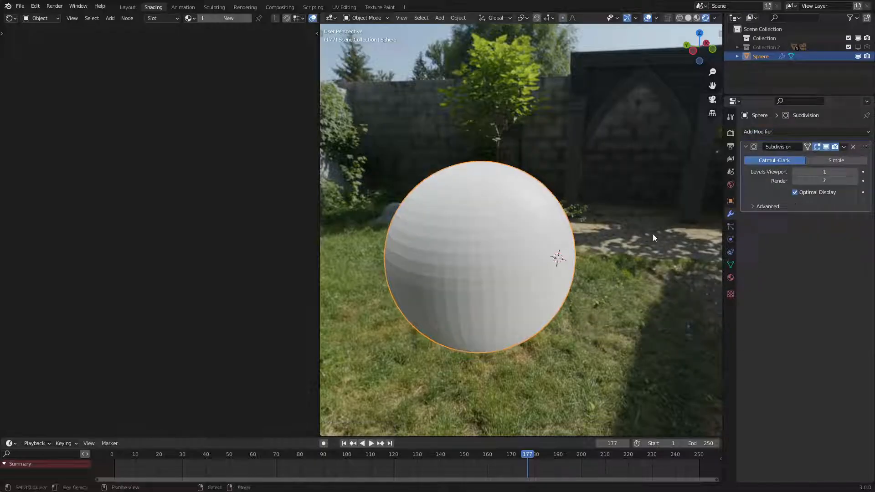
scroll(520, 263, "up", 1)
middle_click_drag(520, 264, 535, 247)
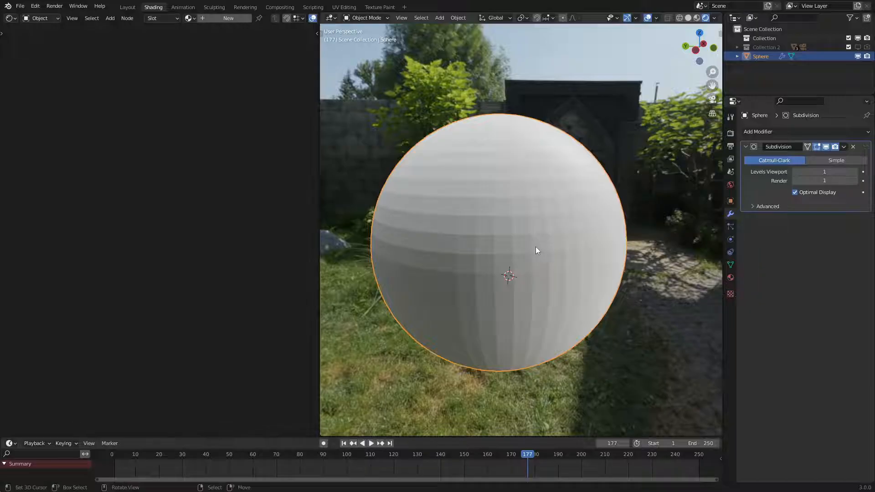
right_click(544, 222)
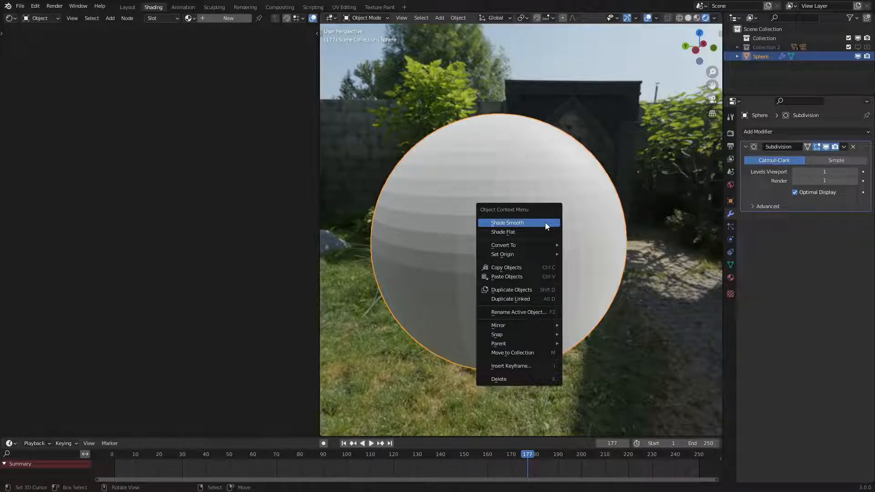
left_click(545, 222)
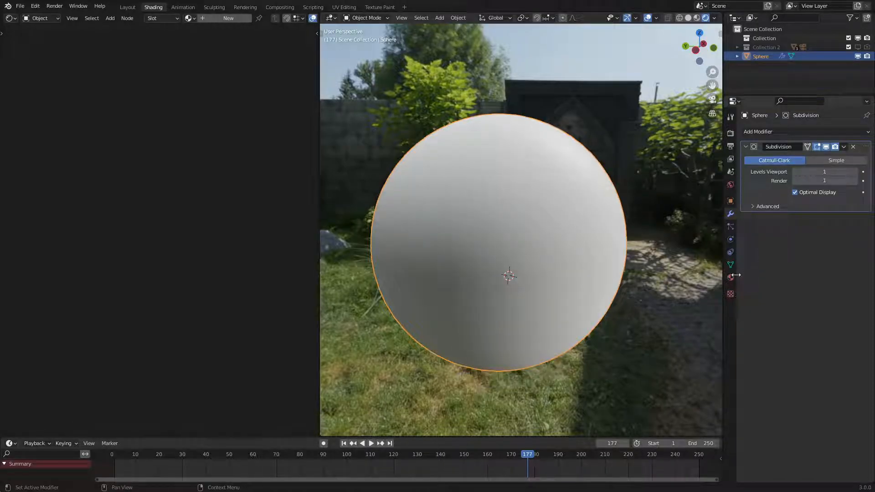
Create a new material for the sphere and delete its Principled BSDF node.
left_click(730, 278)
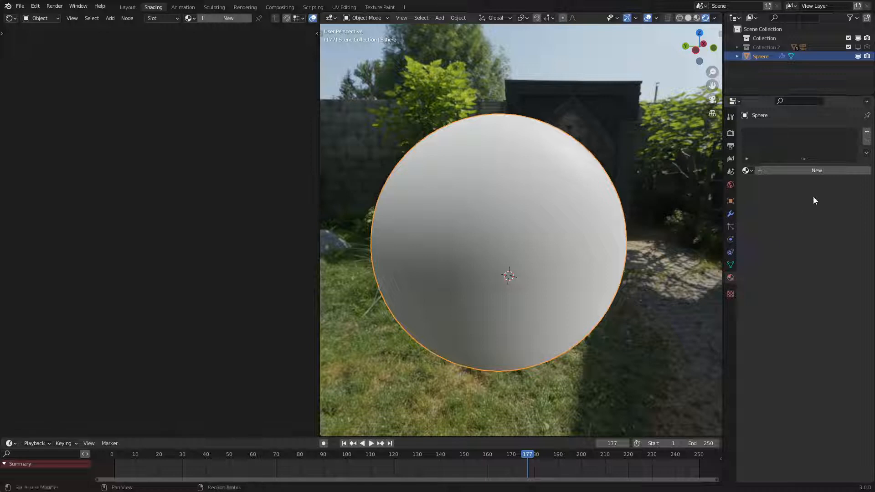
left_click(810, 170)
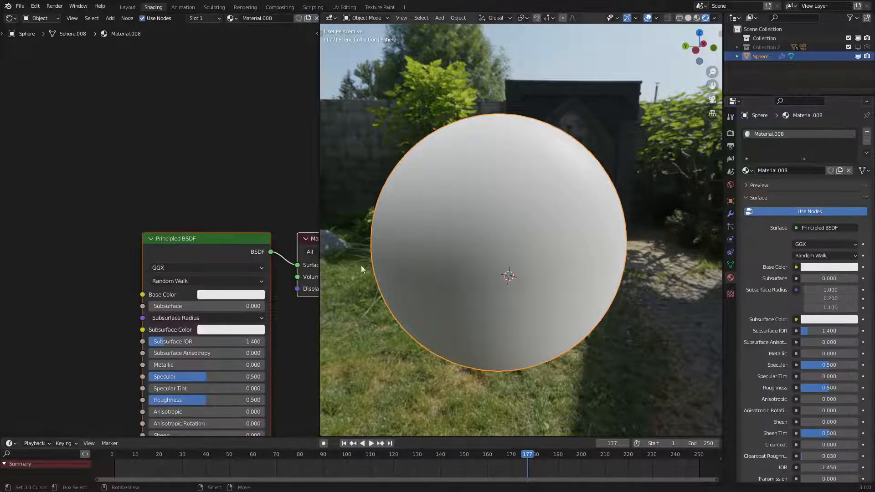
middle_click_drag(171, 251, 151, 212)
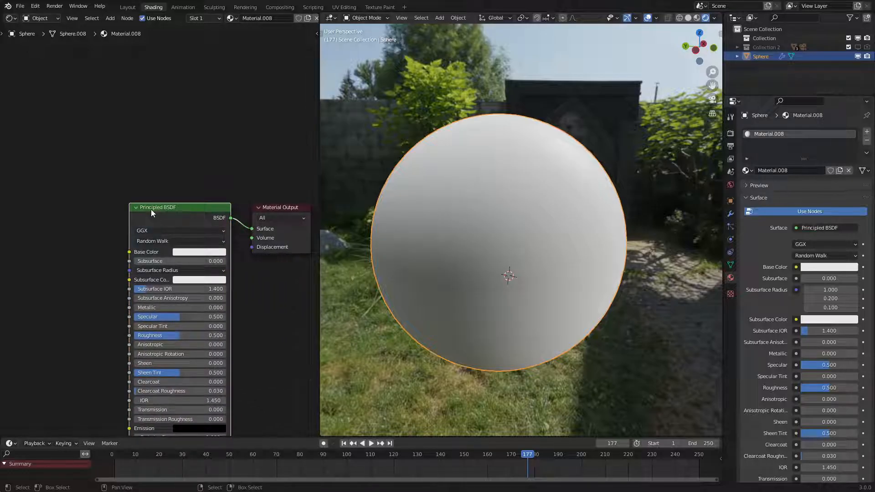
key("x")
Add a Transparent BSDF and a Glossy BSDF node, placed one above the other well before the Material Output.
key("shift+a")
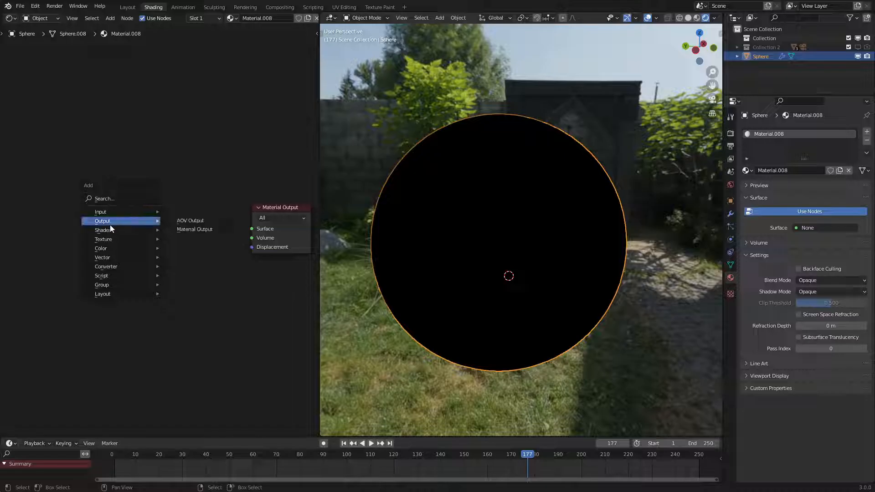
mouse_move(103, 232)
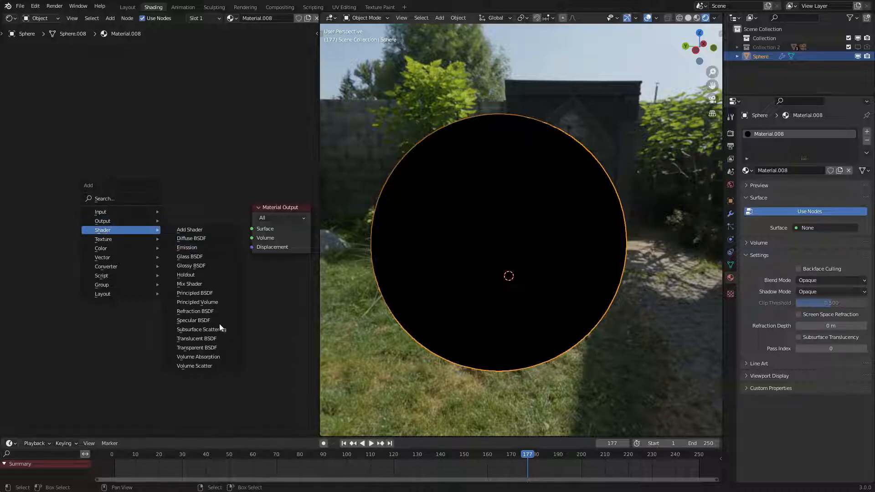
left_click(197, 347)
left_click(97, 190)
key("shift+a")
mouse_move(107, 190)
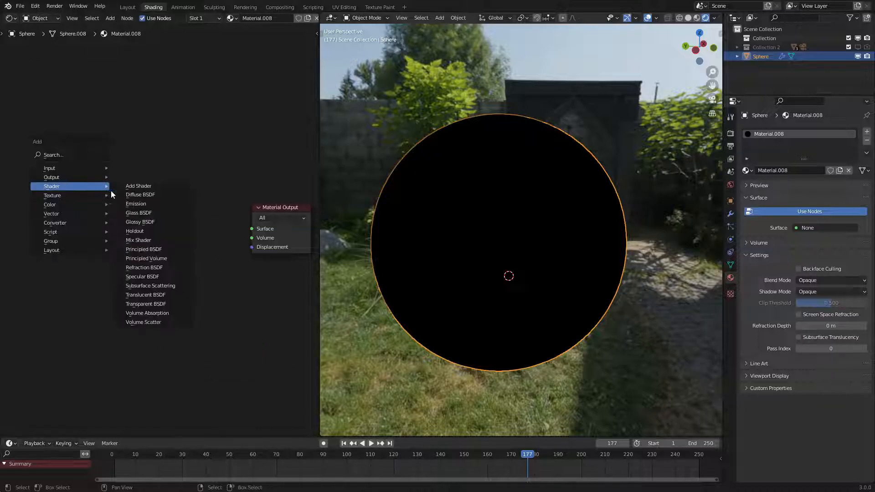
left_click(154, 221)
left_click(97, 235)
left_click(151, 192, "shift")
key("g")
left_click(80, 207)
Add a Mix Shader combining Transparent BSDF and Glossy BSDF, and connect it to the Material Output's Surface.
key("shift+a")
mouse_move(80, 207)
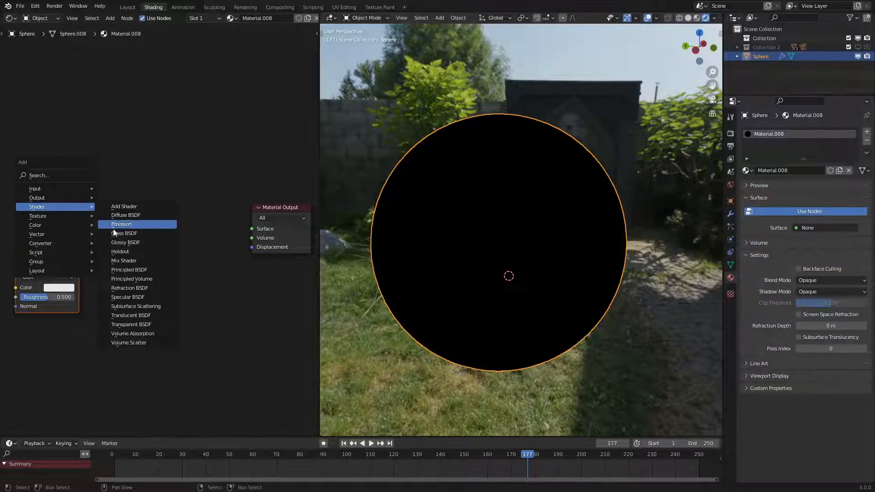
left_click(125, 260)
left_click(126, 261)
left_click_drag(81, 213, 116, 261)
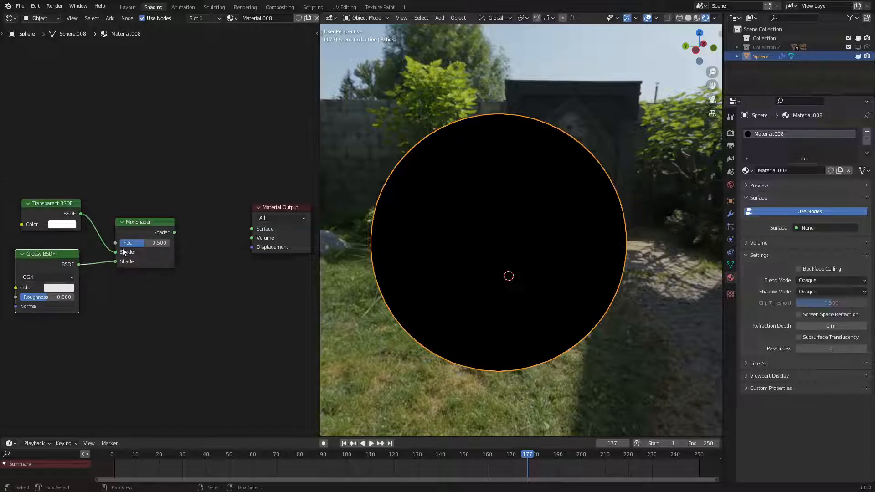
left_click(126, 228, "ctrl+shift")
Try out lower Mix Shader factors in Eevee and Cycles, and return the render engine to Eevee.
left_click_drag(149, 245, 119, 245)
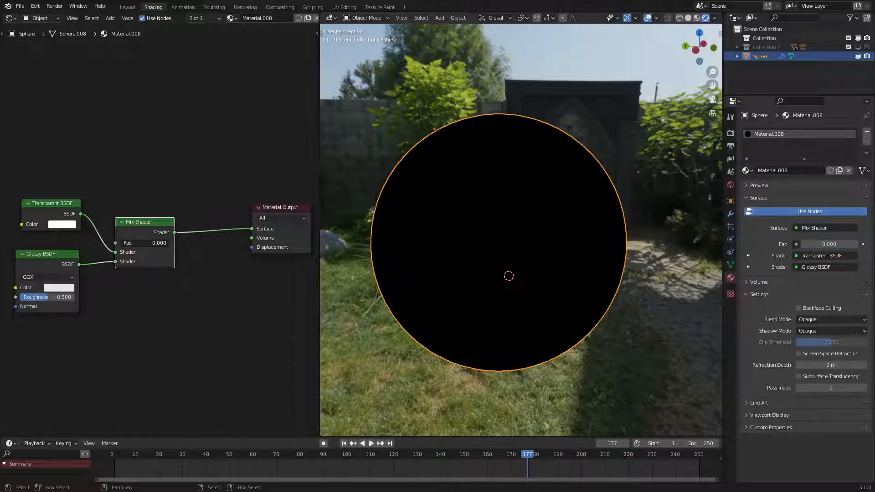
right_click(119, 243)
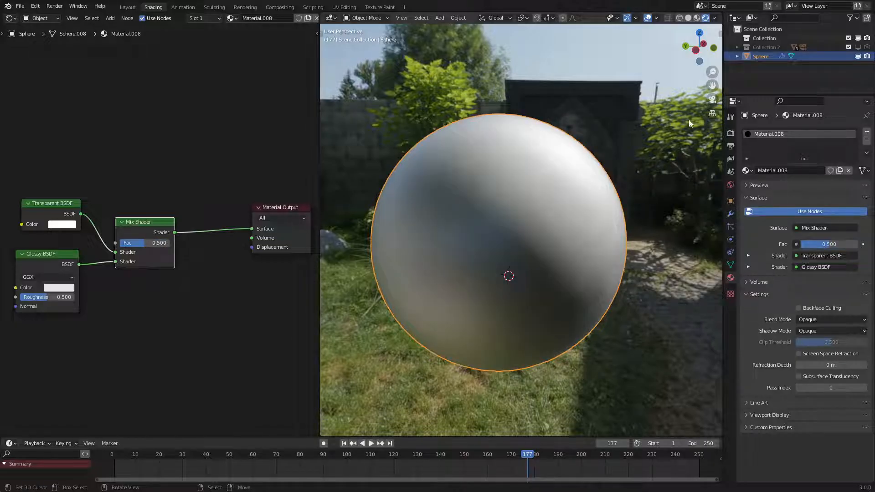
left_click(730, 133)
left_click(827, 132)
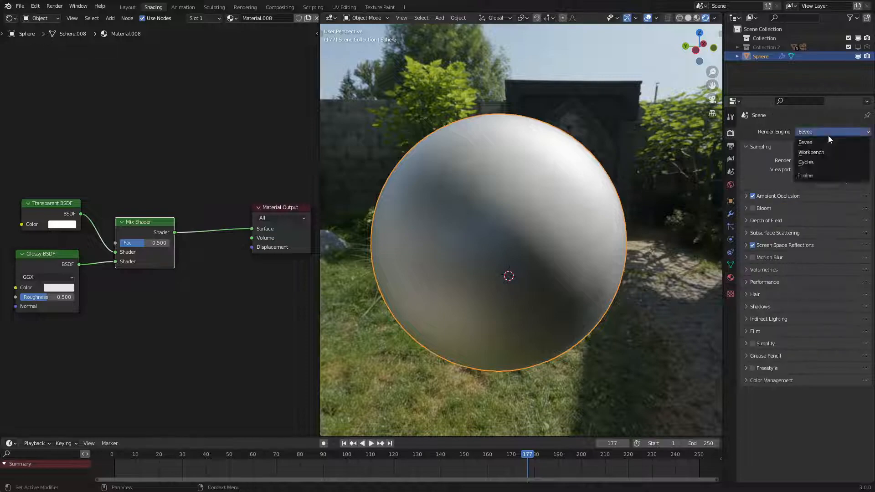
left_click(826, 162)
mouse_move(157, 243)
left_mouse_down()
mouse_move(120, 243)
mouse_move(166, 243)
mouse_move(145, 242)
left_mouse_up()
left_click(830, 131)
left_click(829, 143)
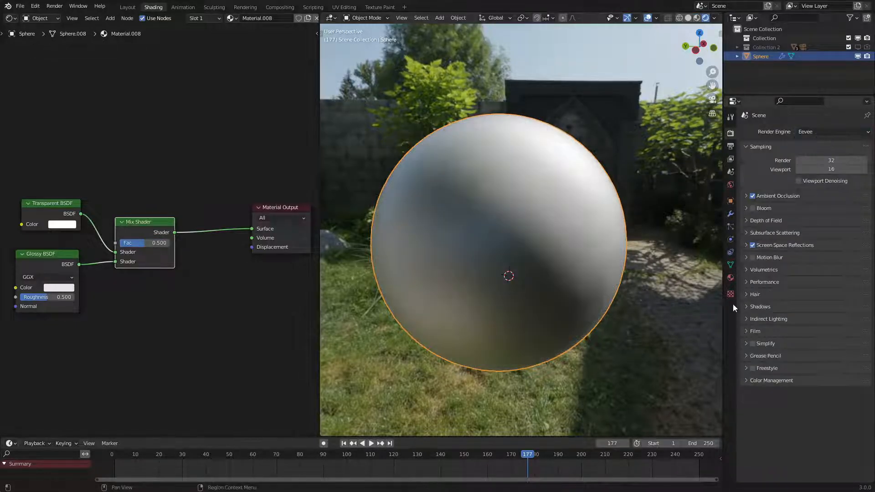
Set the sphere material's Blend Mode to Alpha Blend and its Shadow Mode to None.
left_click(731, 279)
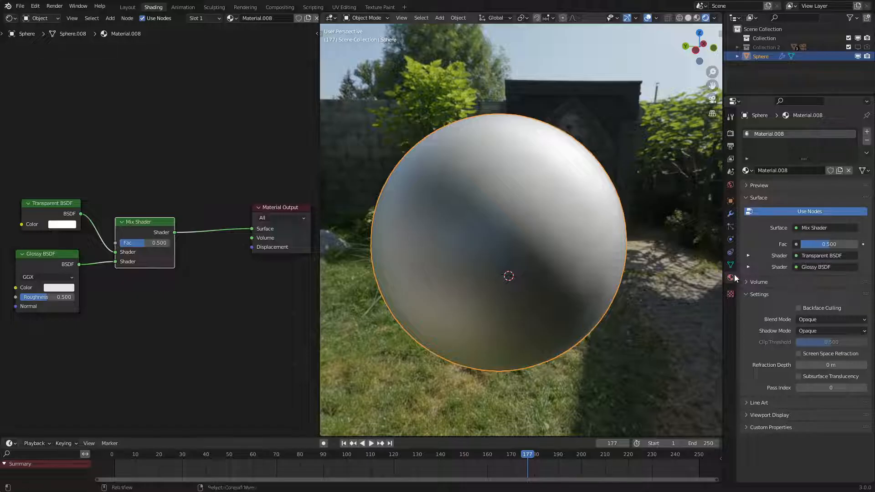
left_click(769, 294)
left_click(769, 294)
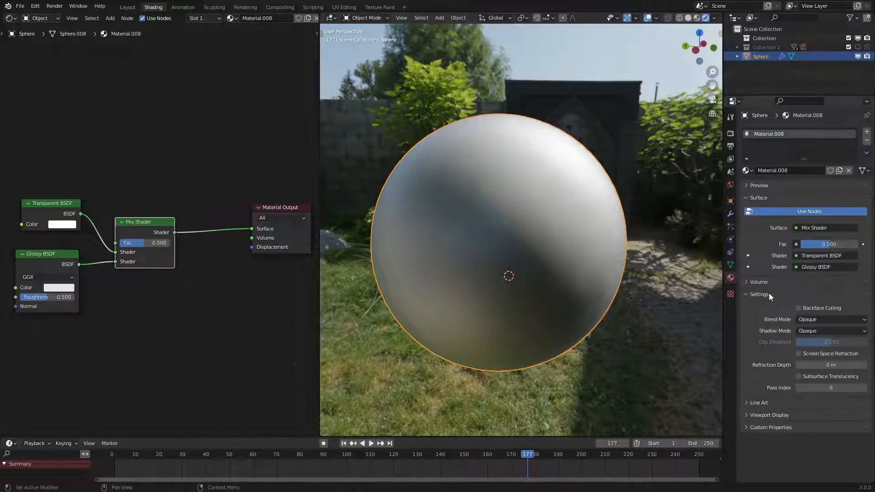
left_click(815, 318)
left_click(813, 360)
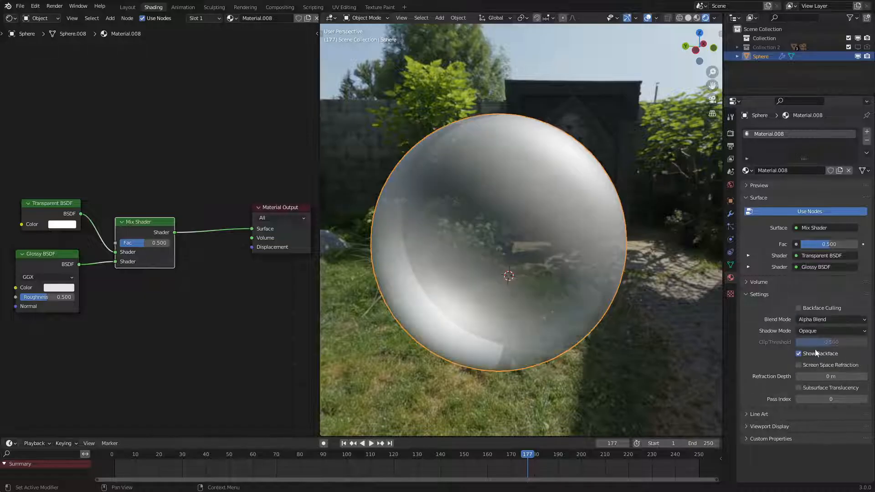
left_click(823, 330)
left_click(824, 341)
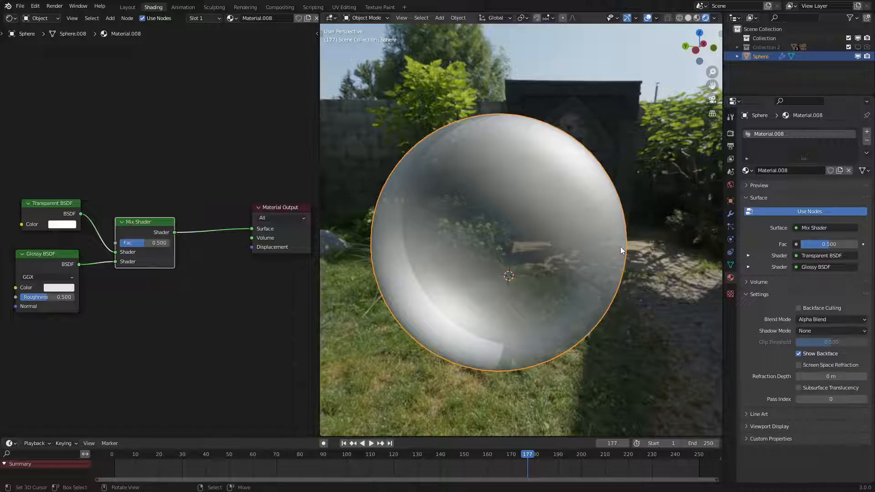
Enable Backface Culling for the sphere's material and check the transparency from several sides.
scroll(623, 247, "up", 2)
middle_click_drag(621, 248, 511, 83)
middle_click_drag(531, 239, 488, 201)
scroll(488, 198, "up", 2)
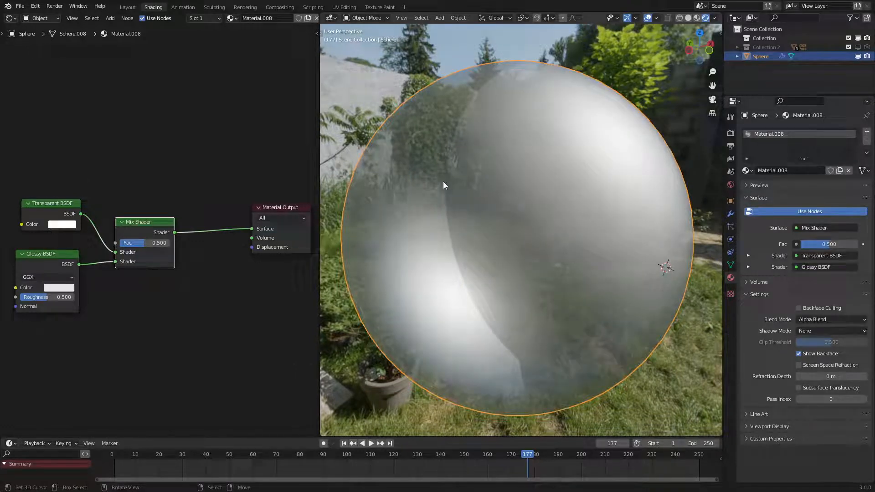
scroll(443, 191, "down", 2)
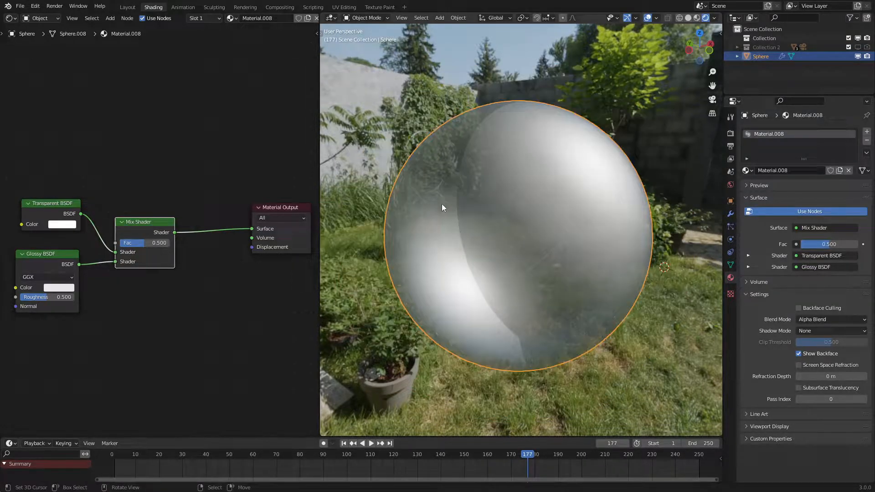
scroll(471, 218, "up", 2)
mouse_move(475, 224)
middle_mouse_down()
mouse_move(432, 212)
mouse_move(496, 223)
middle_mouse_up()
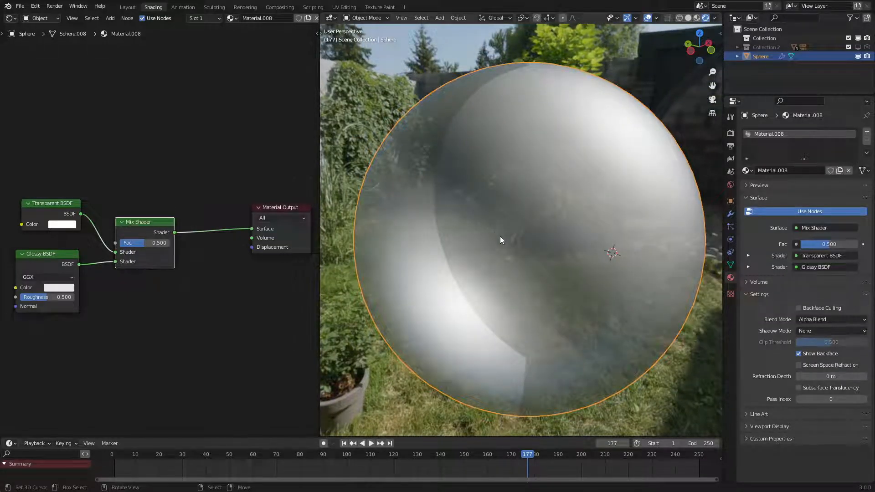
left_click(801, 311)
mouse_move(589, 241)
middle_mouse_down()
mouse_move(539, 199)
mouse_move(505, 203)
middle_mouse_up()
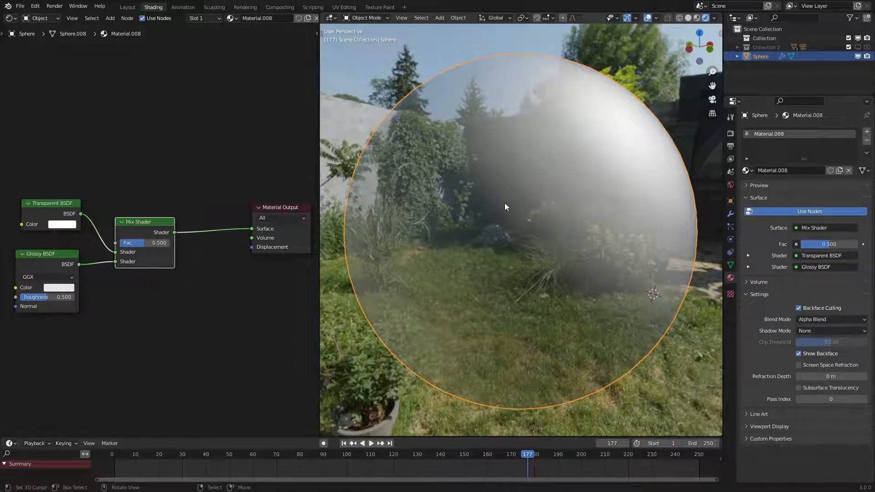
middle_click_drag(505, 203, 631, 229)
Lower the Glossy BSDF roughness to 0.046 for sharper reflections.
middle_click_drag(174, 288, 264, 278)
left_click_drag(137, 291, 114, 292)
scroll(446, 245, "down", 3)
mouse_move(446, 245)
middle_mouse_down()
mouse_move(475, 224)
mouse_move(458, 233)
middle_mouse_up()
Move the Transparent and Glossy BSDF nodes together further away from the Mix Shader.
left_click_drag(135, 195, 130, 203)
left_click(135, 252, "shift")
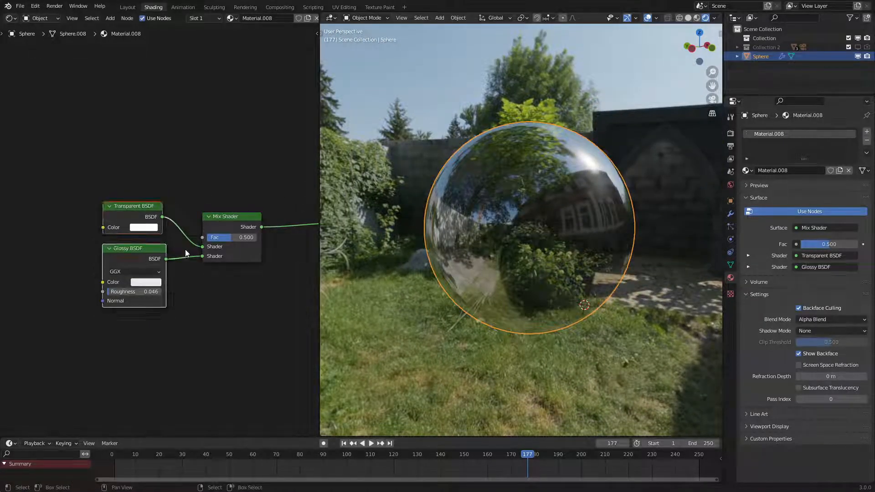
key("g")
left_click(107, 260)
middle_click_drag(111, 193, 165, 224)
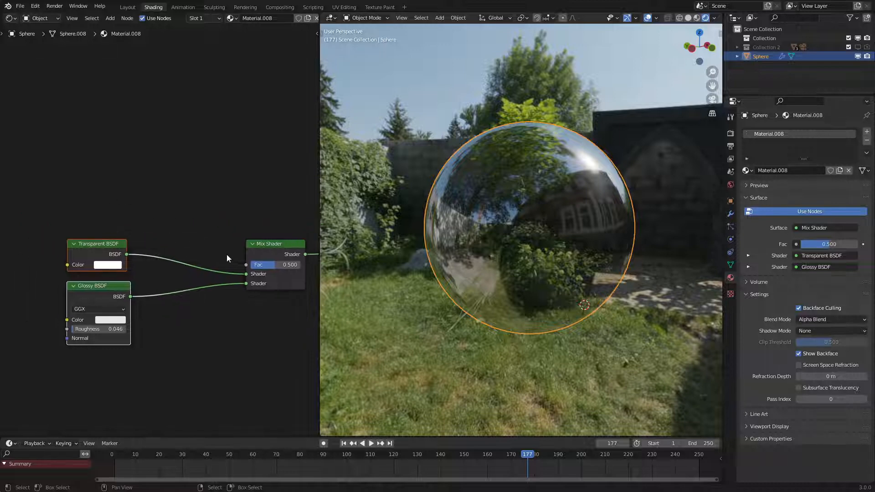
scroll(419, 189, "up", 2)
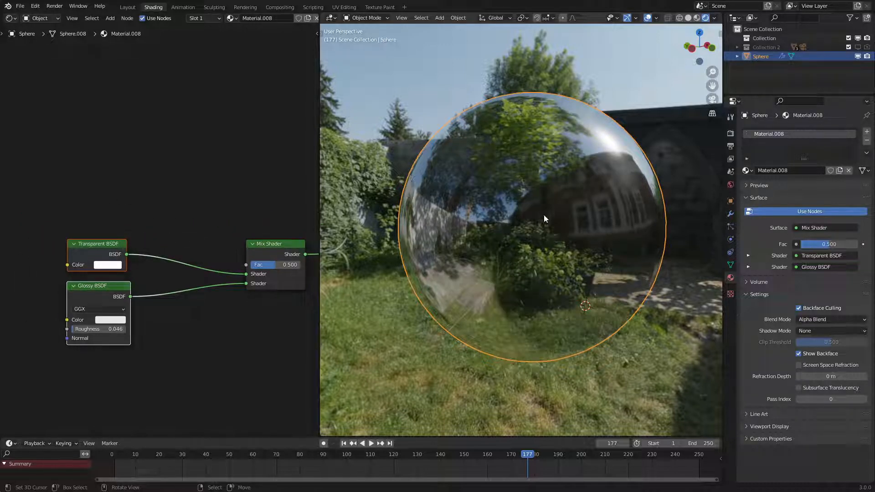
Add a Fresnel node and a Layer Weight node above the Transparent BSDF node.
key("shift+a")
mouse_move(70, 54)
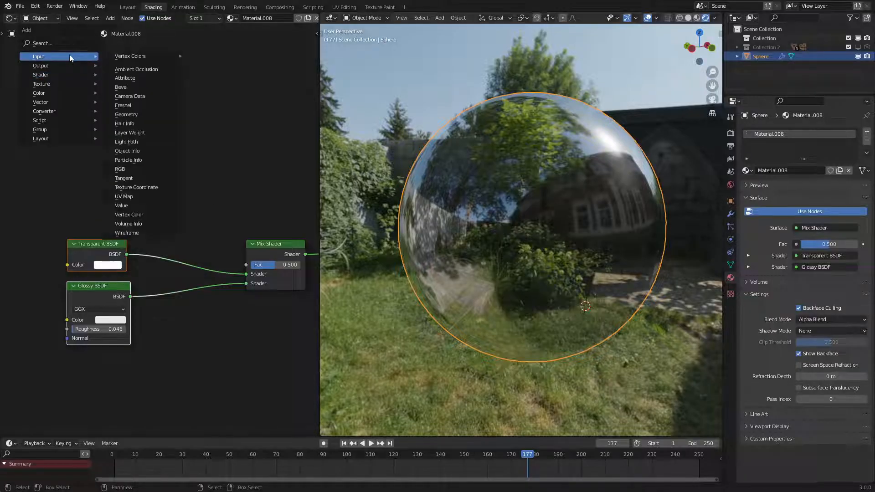
left_click(138, 108)
left_click(89, 100)
key("shift+a")
mouse_move(103, 102)
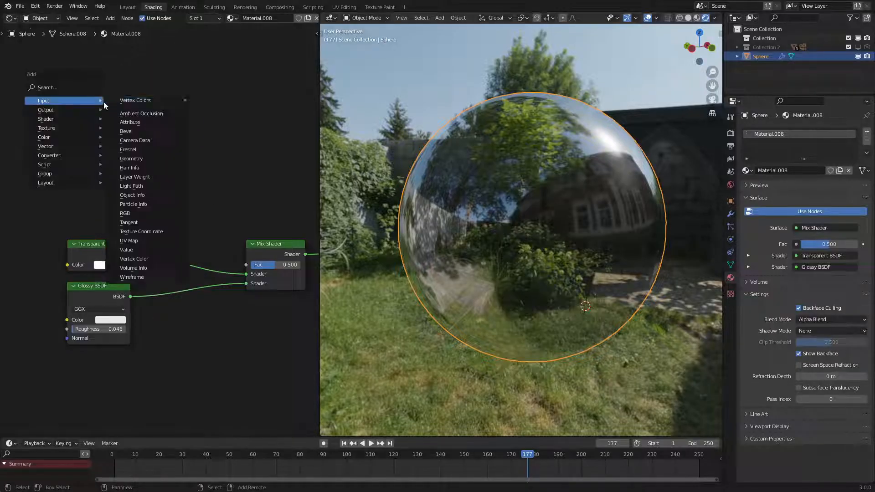
left_click(135, 177)
left_click(116, 166)
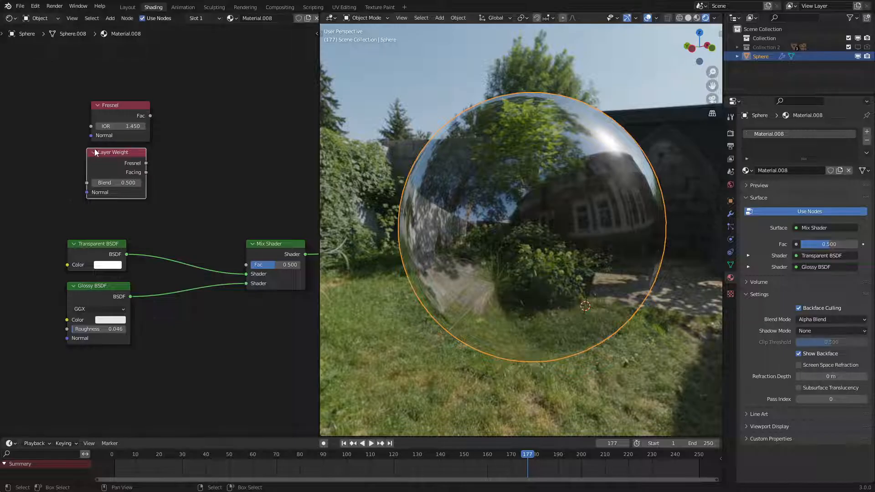
Preview the Fresnel and both Layer Weight outputs on the sphere to compare their falloff, and return the display to the Mix Shader.
left_click(125, 108, "ctrl+shift")
middle_click_drag(470, 195, 484, 200)
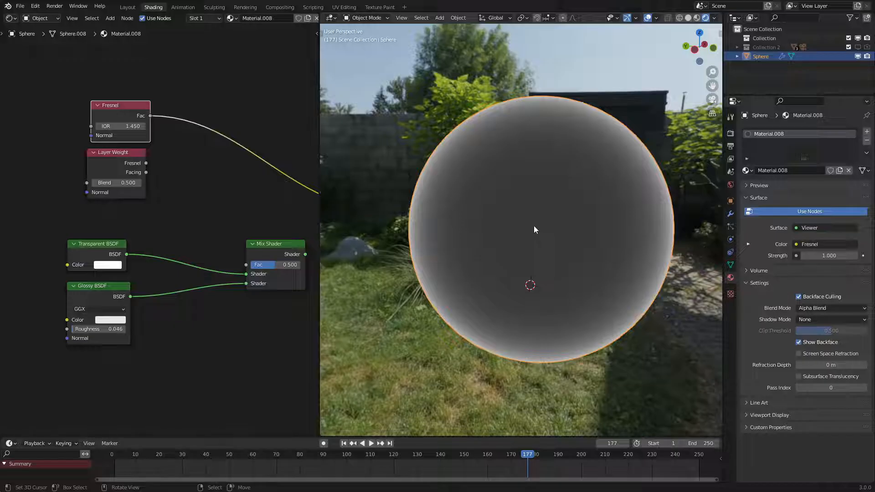
left_click(133, 167, "ctrl+shift")
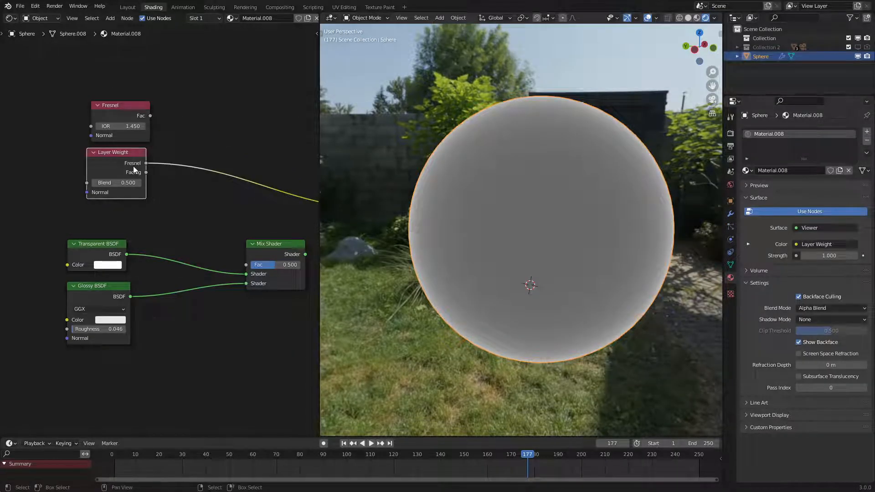
left_click(133, 166, "ctrl+shift")
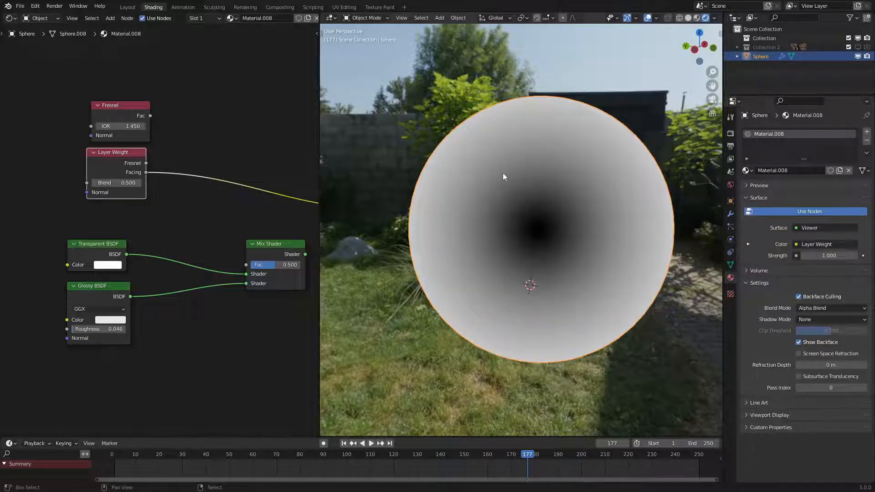
key("g")
middle_click_drag(450, 173, 450, 184, "shift")
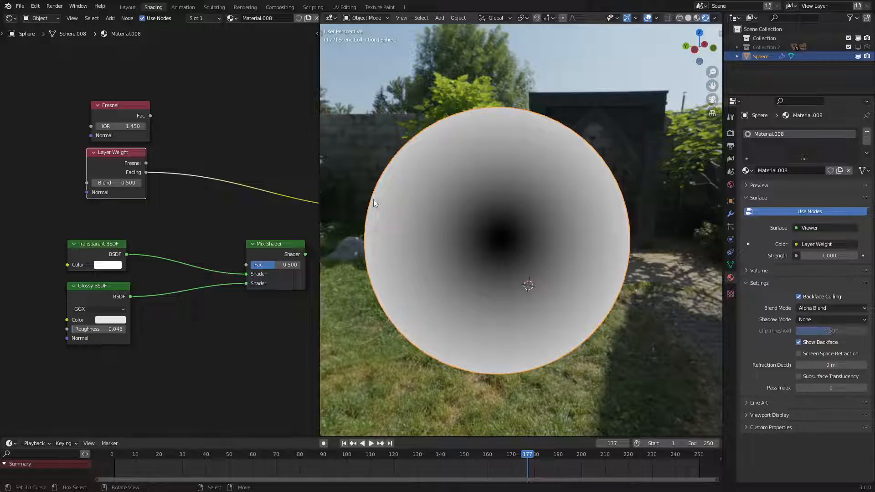
left_click(122, 117, "ctrl+shift")
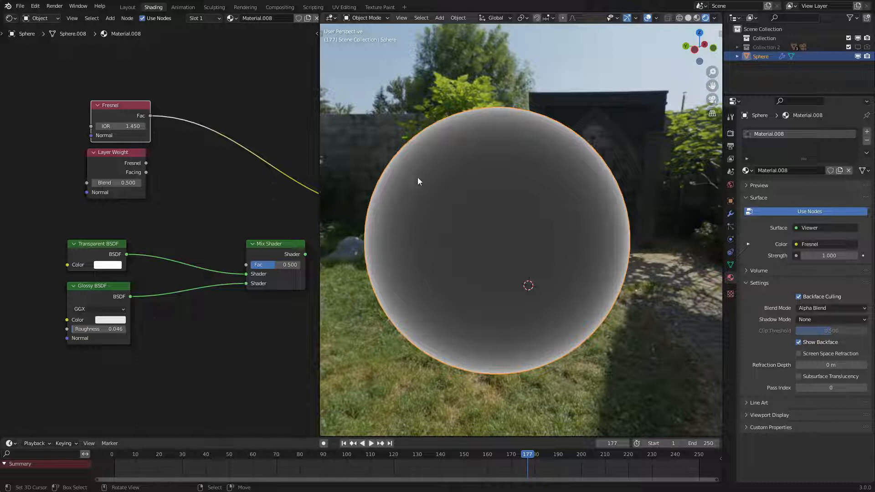
left_click(269, 245, "ctrl+shift")
Drive the Mix Shader's factor with the Fresnel node and check the bubble from other angles.
left_click_drag(148, 115, 246, 265)
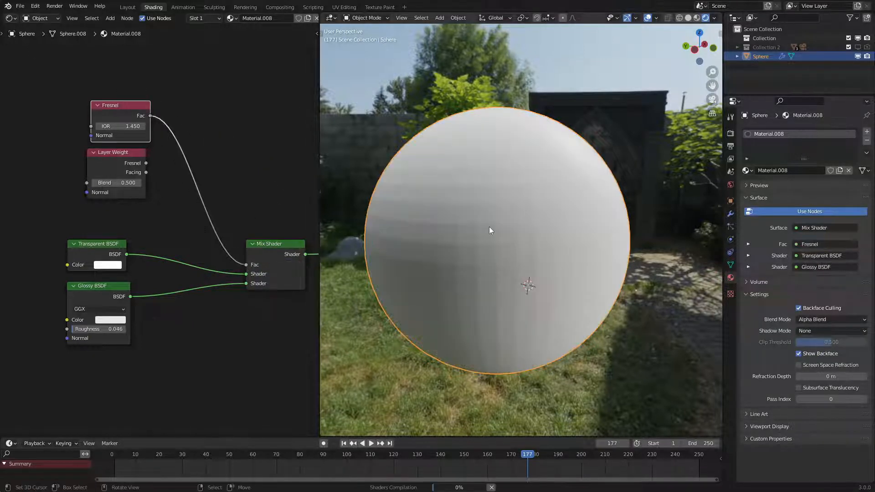
middle_click_drag(488, 223, 350, 220)
middle_click_drag(504, 260, 514, 221)
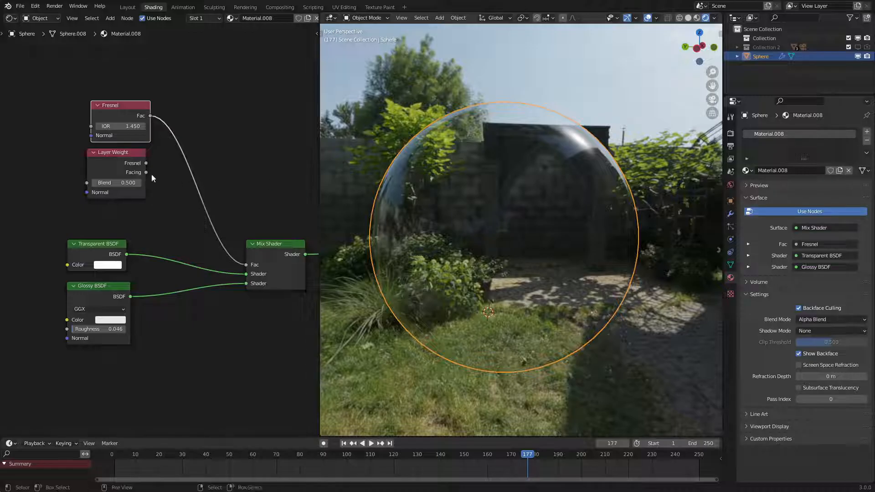
Drive the Mix Shader's factor with the Layer Weight's Facing output, move Layer Weight further from the shaders and delete the Fresnel node.
left_click_drag(146, 172, 246, 265)
left_click(133, 119)
scroll(133, 119, "down", 2)
key("g")
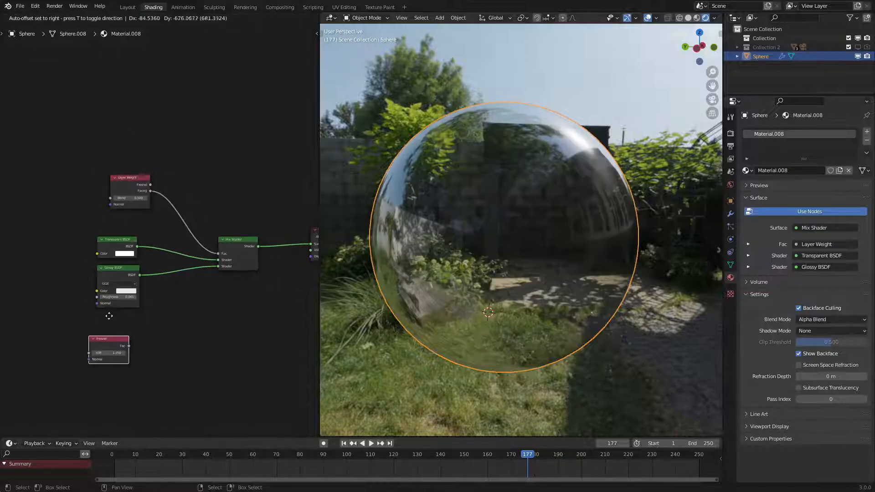
left_click(109, 328)
left_click_drag(133, 181, 54, 138)
left_click(99, 357)
key("x")
Insert a ColorRamp node between the Layer Weight's Facing output and the Mix Shader's factor.
scroll(92, 148, "up", 2)
key("q")
left_click(102, 134)
left_click(145, 169)
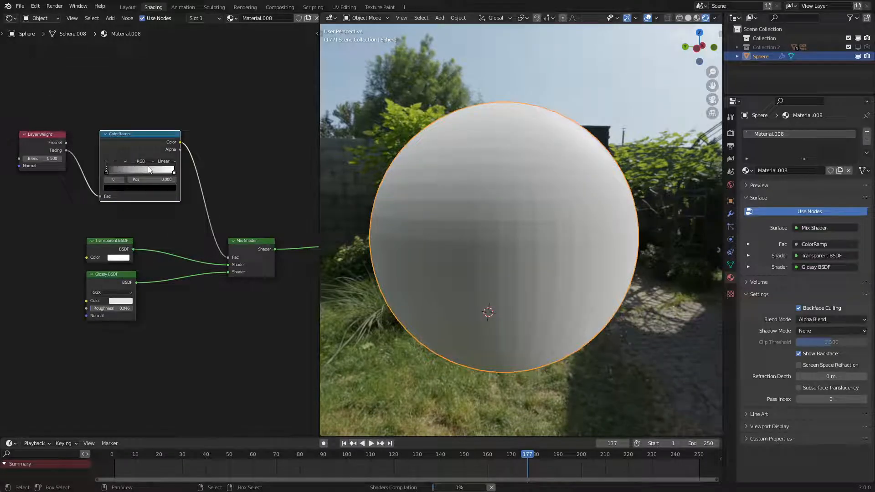
Try moving the ColorRamp's black stop to position 0.291 and undo the change.
mouse_move(173, 173)
left_mouse_down()
mouse_move(133, 173)
mouse_move(170, 180)
left_mouse_up()
left_click_drag(109, 170, 127, 165)
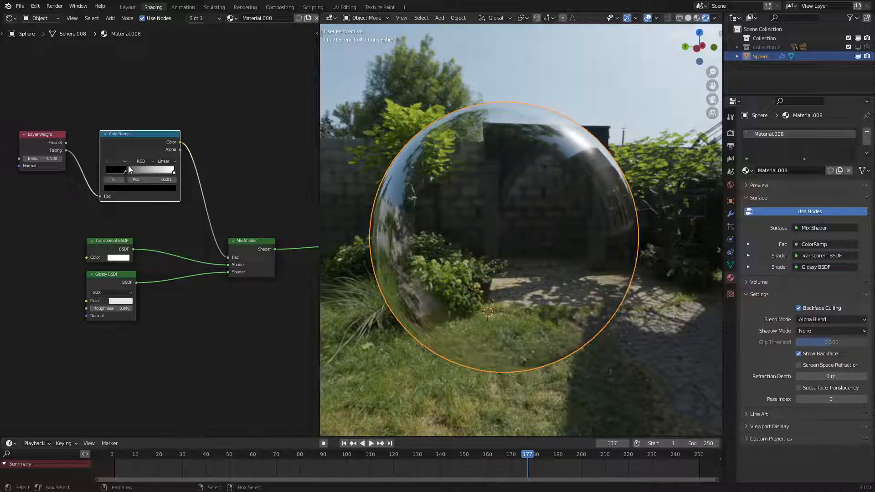
key("ctrl+z")
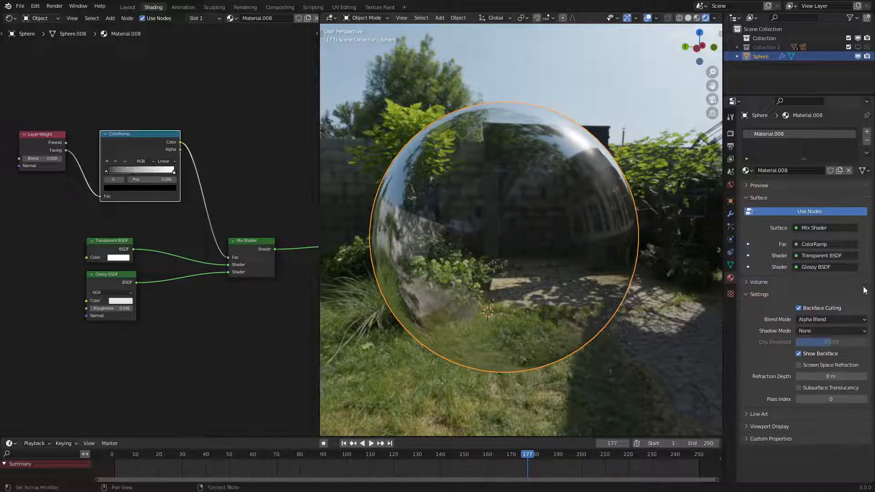
Disable Backface Culling for the sphere's material and check the bubble from another angle.
left_click(804, 311)
middle_click_drag(649, 283, 498, 230)
scroll(561, 245, "down", 2)
Drive the Mix Shader's factor with the Layer Weight's Fresnel output and inspect the sphere.
left_click_drag(66, 142, 228, 255)
scroll(504, 187, "up", 1)
middle_click_drag(504, 187, 525, 195)
scroll(503, 183, "down", 2)
scroll(525, 195, "up", 1)
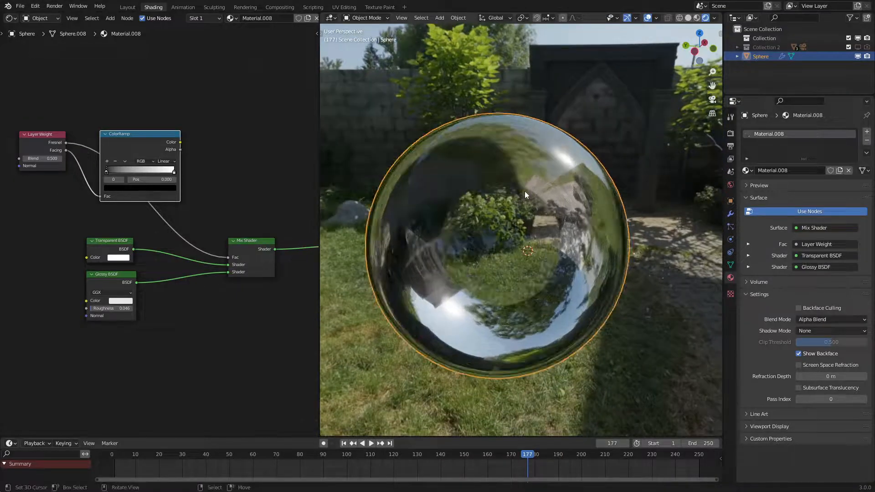
Switch the render engine to Cycles to compare how the bubble renders.
left_click(730, 132)
left_click(819, 135)
left_click(812, 159)
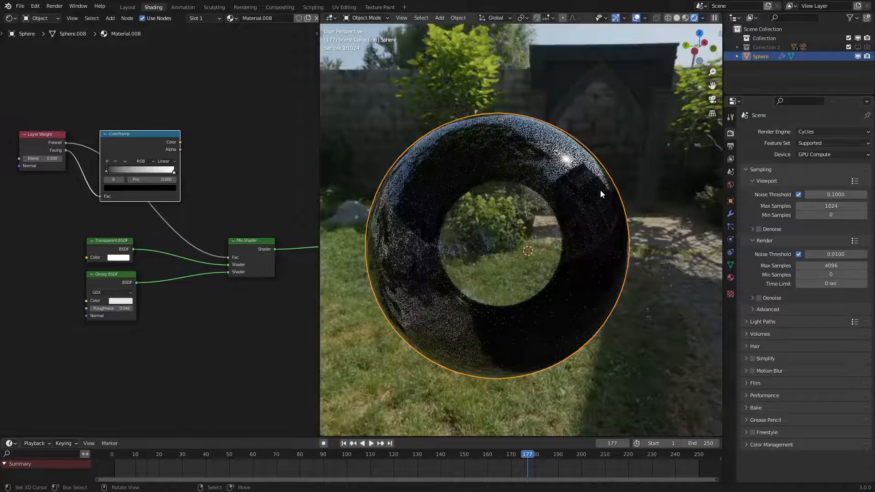
scroll(75, 162, "up", 1)
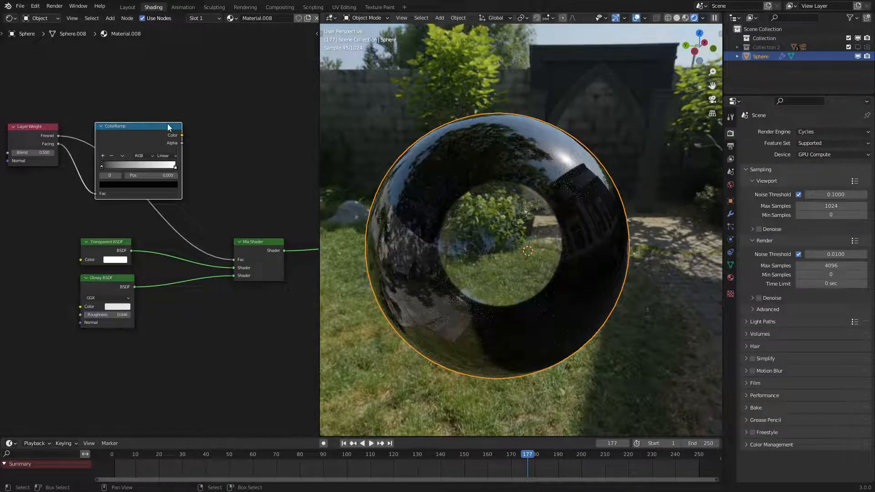
Drive the Mix Shader's factor with the ColorRamp's Color output again and return the render engine to Eevee.
left_click_drag(179, 136, 240, 260)
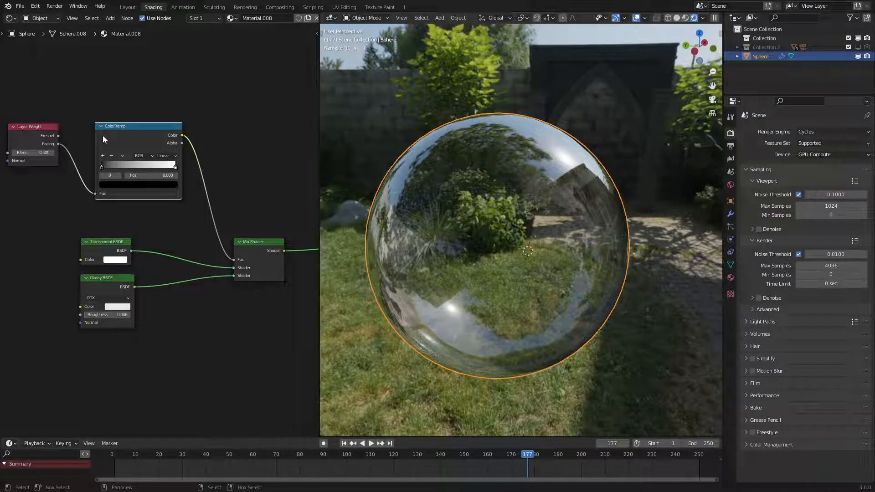
left_click(812, 132)
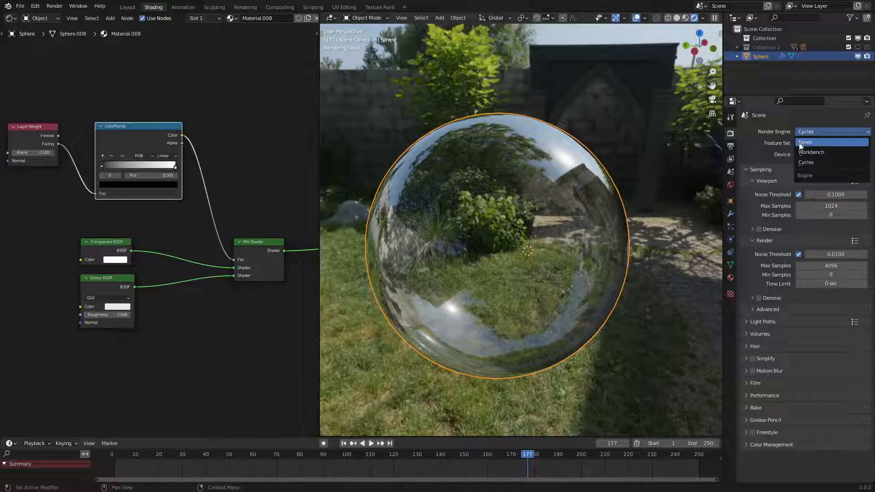
left_click(807, 145)
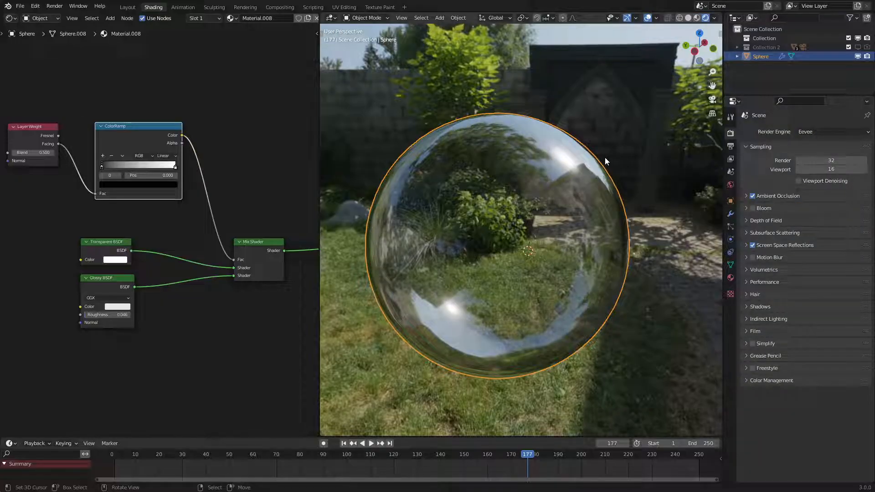
Add a middle stop to the ColorRamp and set its interpolation to B-Spline.
middle_click_drag(117, 133, 145, 179)
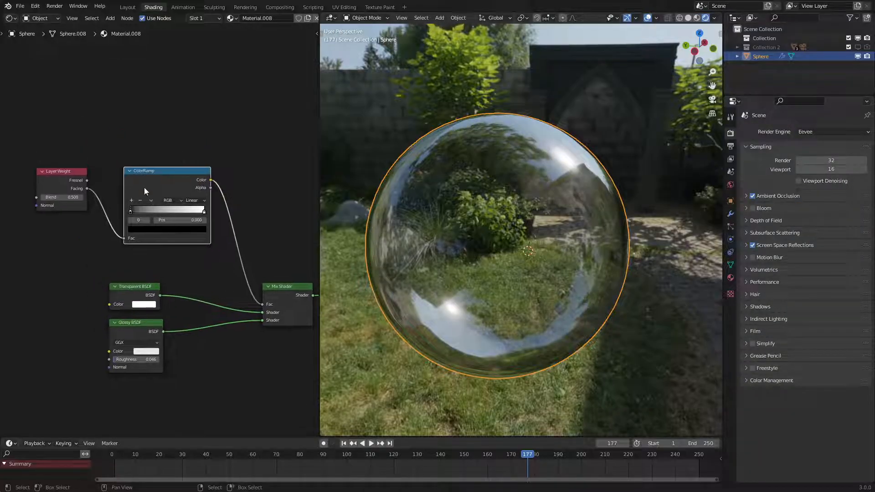
scroll(151, 185, "up", 7)
left_click(113, 179)
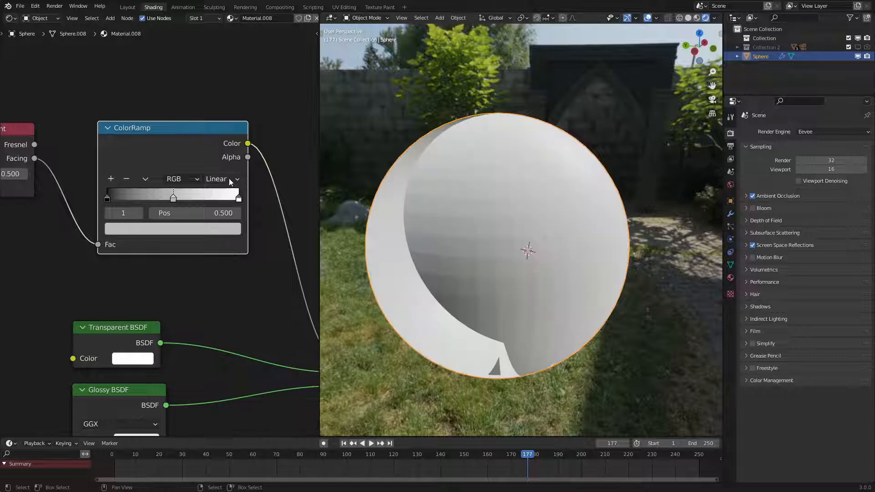
left_click(225, 178)
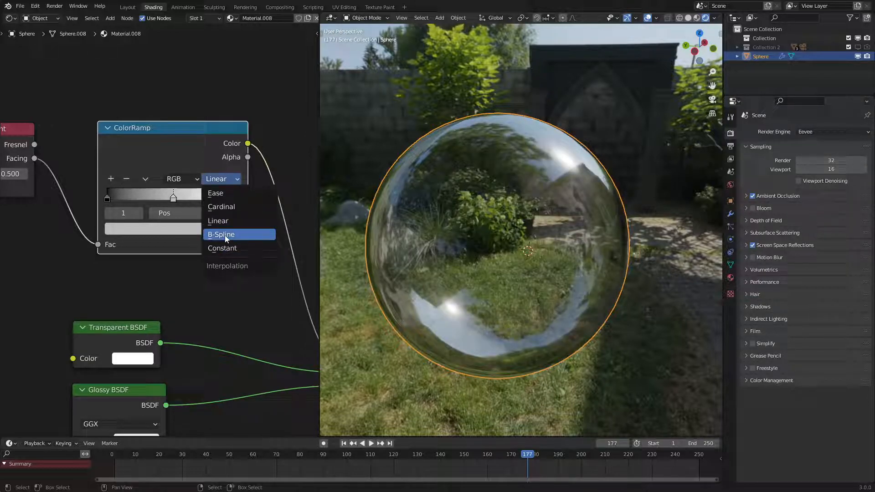
left_click(227, 235)
Make the ColorRamp's middle stop black and move it to position 0.368.
left_click(168, 226)
scroll(157, 133, "down", 10)
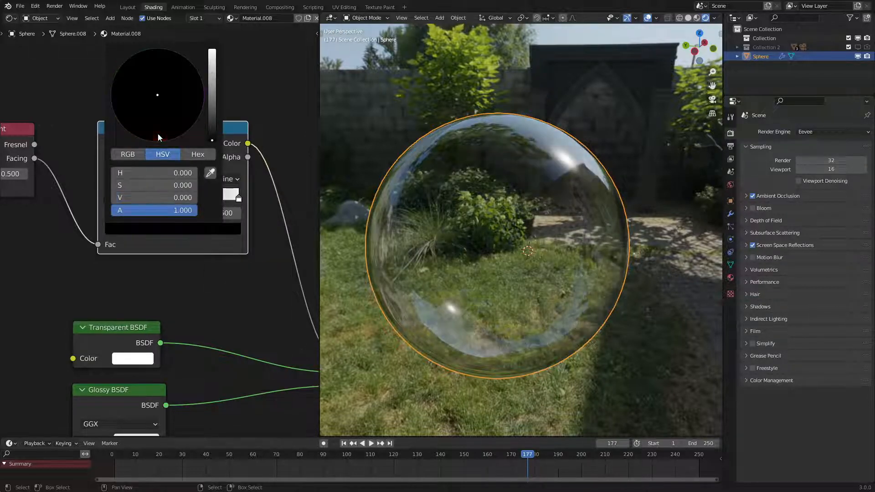
mouse_move(172, 201)
left_mouse_down()
mouse_move(121, 206)
mouse_move(172, 205)
mouse_move(155, 208)
left_mouse_up()
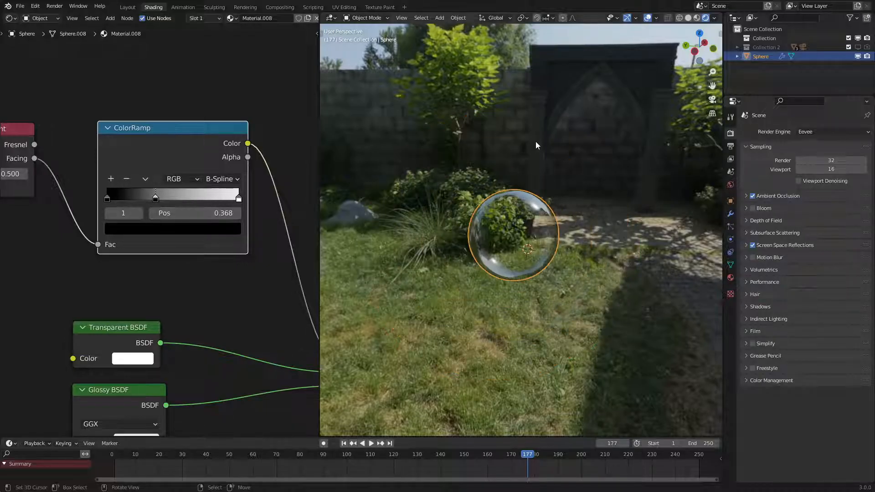
scroll(535, 142, "up", 3)
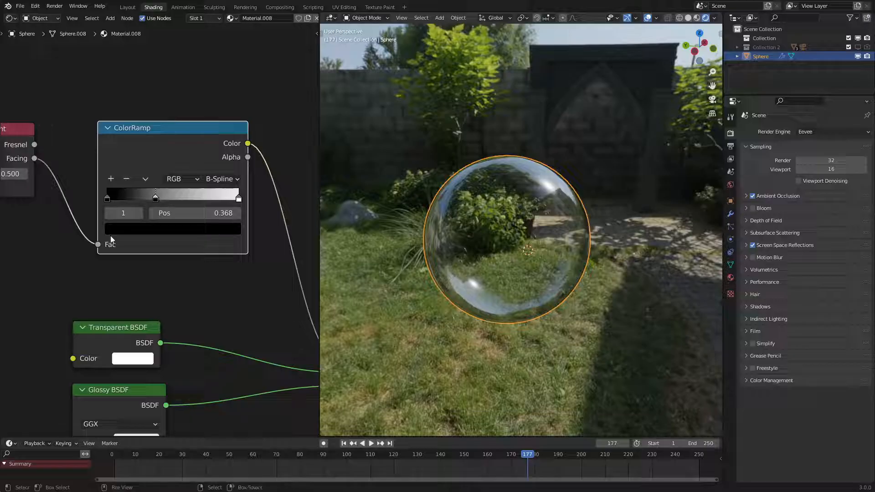
Move the ColorRamp's middle stop to position 0.464 and deselect the sphere to view the bubble without its outline.
left_click_drag(143, 193, 155, 194)
left_click(605, 328)
left_click(595, 300)
scroll(594, 299, "up", 2)
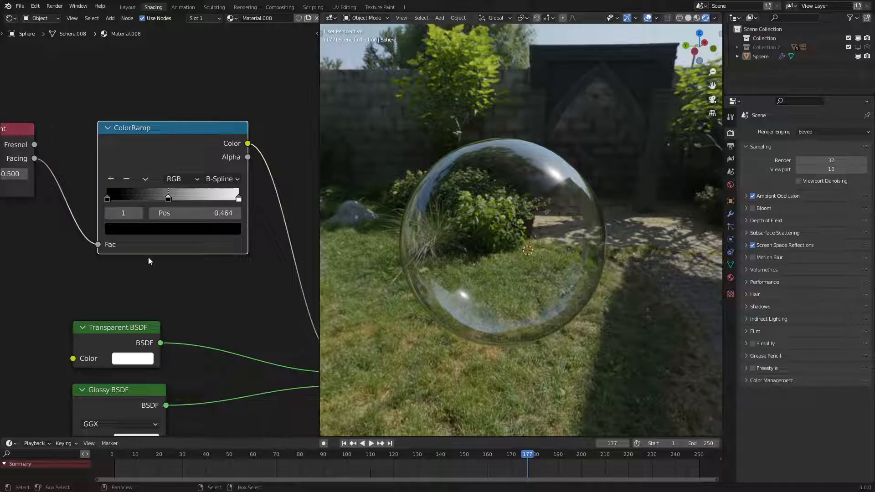
Move the Layer Weight and ColorRamp nodes together down closer to the Transparent BSDF node.
scroll(148, 261, "down", 4)
middle_click_drag(131, 192, 146, 180)
key("c")
left_click(137, 174)
right_click(131, 172)
left_click_drag(168, 174, 143, 204)
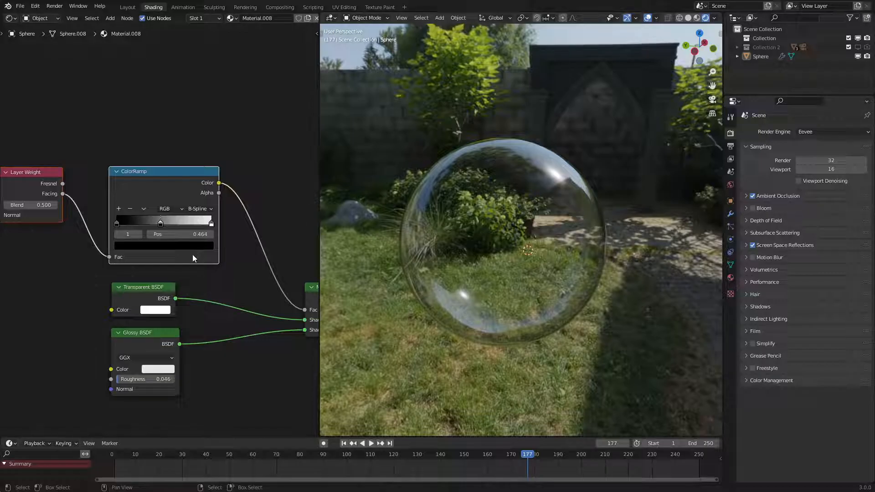
Add a Noise Texture node in the empty space before the Glossy BSDF node.
middle_click_drag(140, 288, 239, 165)
middle_click_drag(70, 230, 124, 211)
key("q")
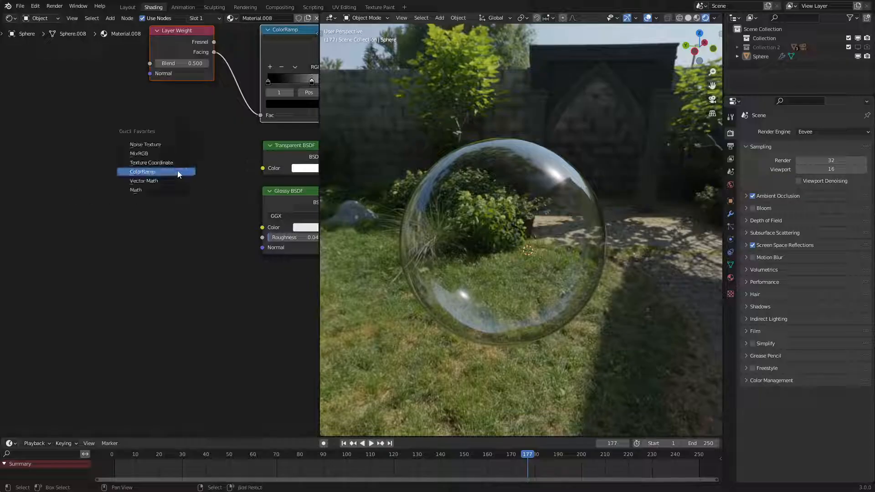
left_click(162, 145)
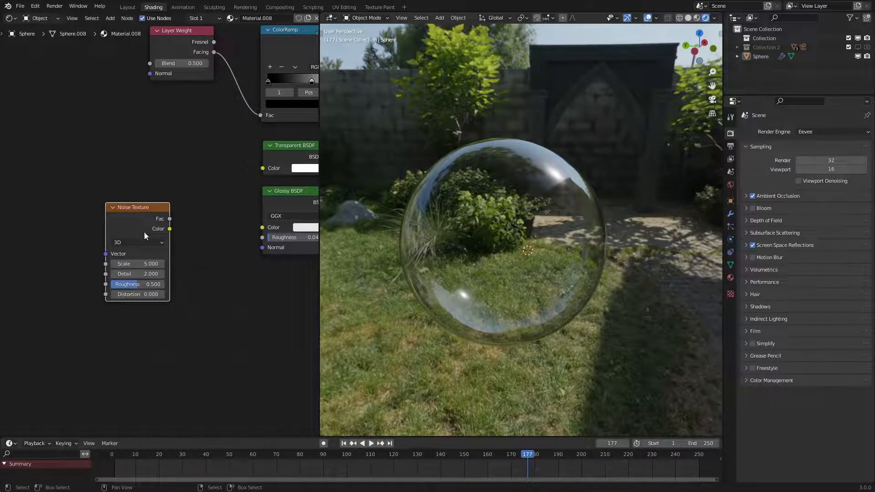
Add a Texture Coordinate node before the Noise Texture and connect its Object output to the Noise Texture's Vector input.
middle_click_drag(129, 248, 182, 261)
key("shift+a")
mouse_move(149, 220)
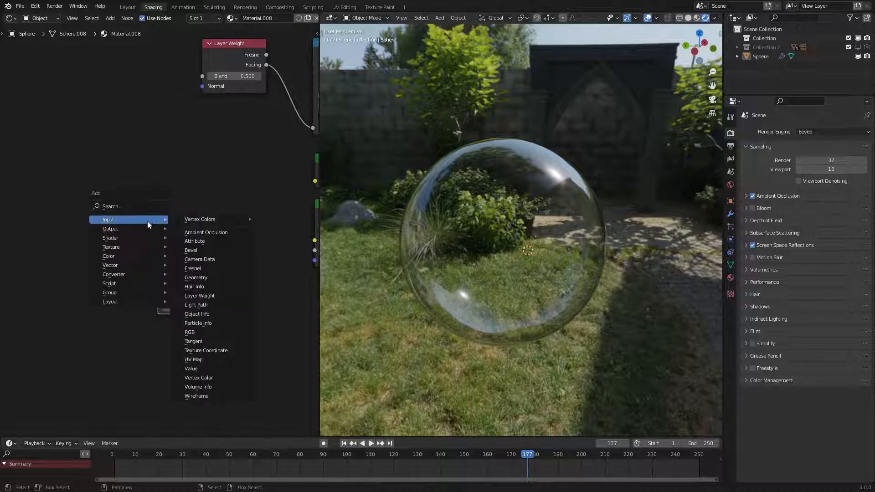
left_click(224, 351)
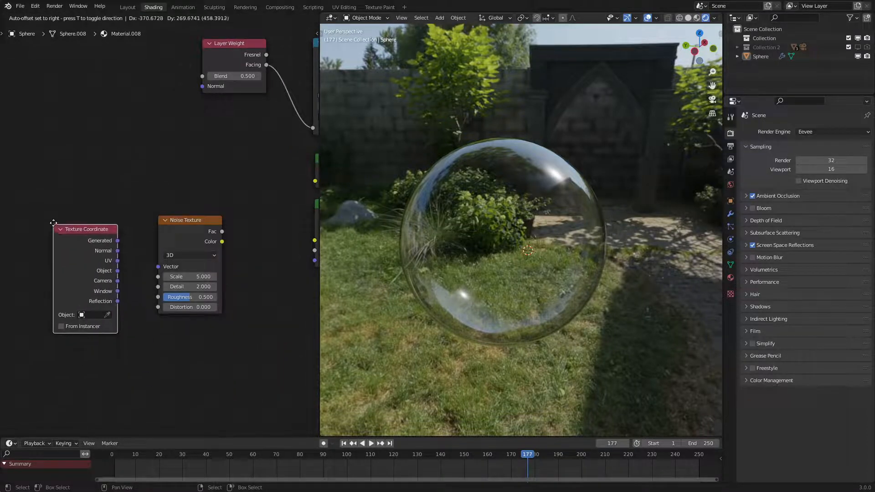
left_click_drag(118, 265, 158, 269)
Preview the Noise Texture's Color output on the sphere, set its Scale to 2 and Detail to 0, and check the pattern all around.
left_click(211, 241, "ctrl+shift")
left_click(211, 241, "ctrl+shift")
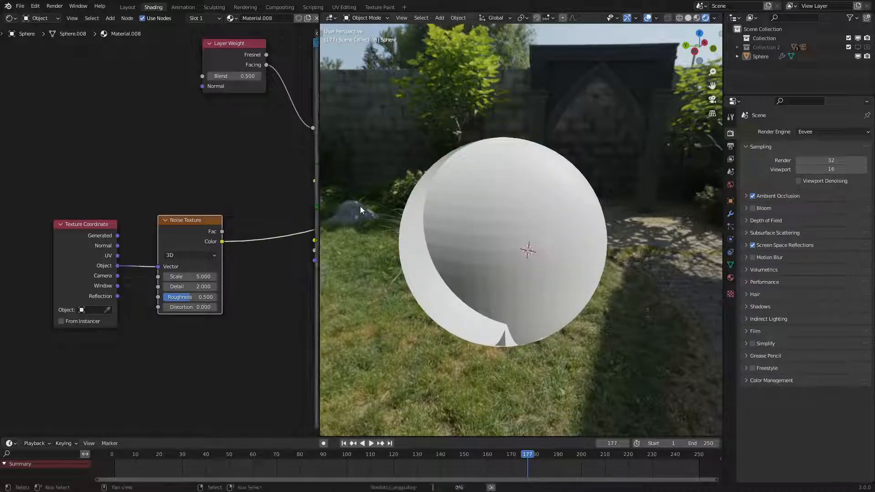
scroll(204, 292, "up", 1)
left_click_drag(197, 295, 168, 295)
left_click(195, 284)
type("2")
key("Return")
middle_click_drag(462, 187, 524, 194)
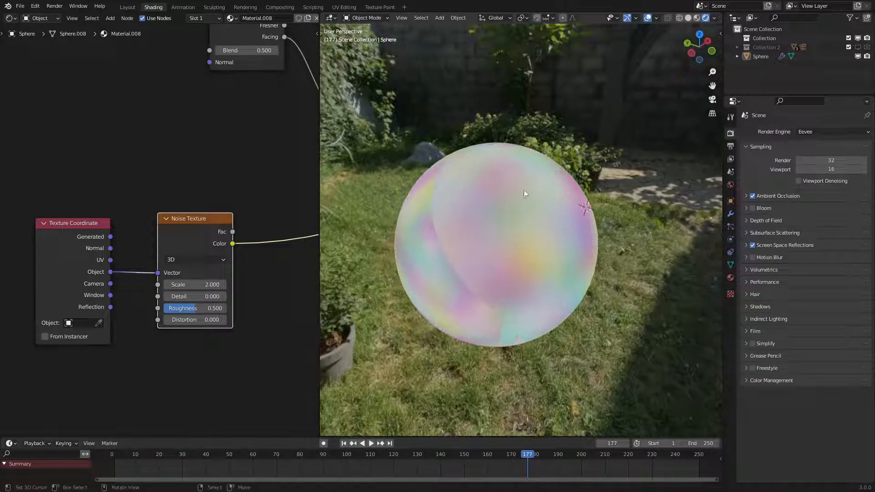
left_click(730, 277)
middle_click_drag(696, 267, 403, 223)
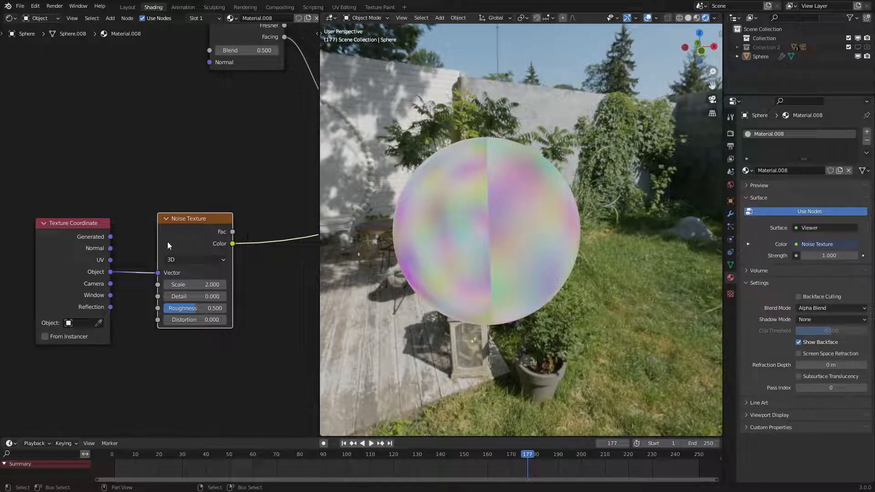
Connect the Noise Texture's Color output to the Glossy BSDF's Color input.
scroll(204, 213, "down", 7)
middle_click_drag(200, 207, 142, 233)
scroll(159, 246, "up", 3)
middle_click_drag(187, 264, 76, 269)
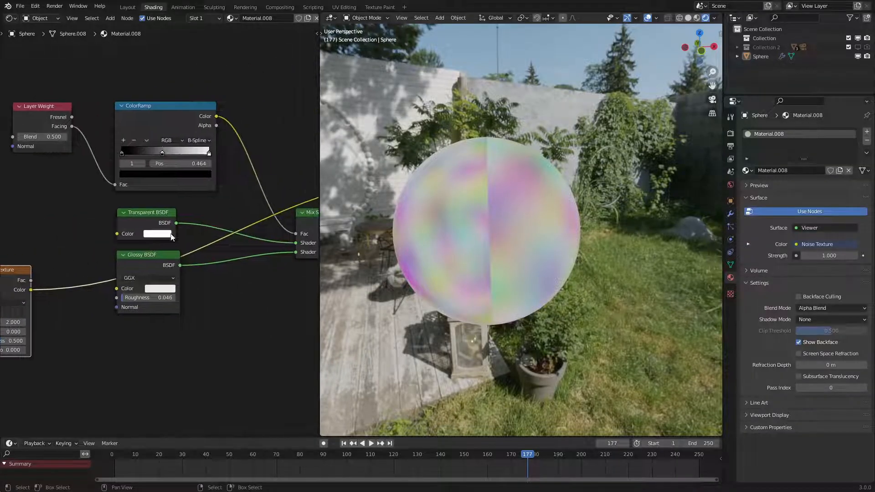
scroll(250, 234, "down", 4)
scroll(90, 276, "up", 1)
middle_click_drag(83, 273, 114, 261)
left_click_drag(87, 269, 158, 265)
Show the Mix Shader on the sphere again and check the coloured reflections from another angle.
middle_click_drag(297, 223, 237, 247)
left_click(256, 242, "ctrl+shift")
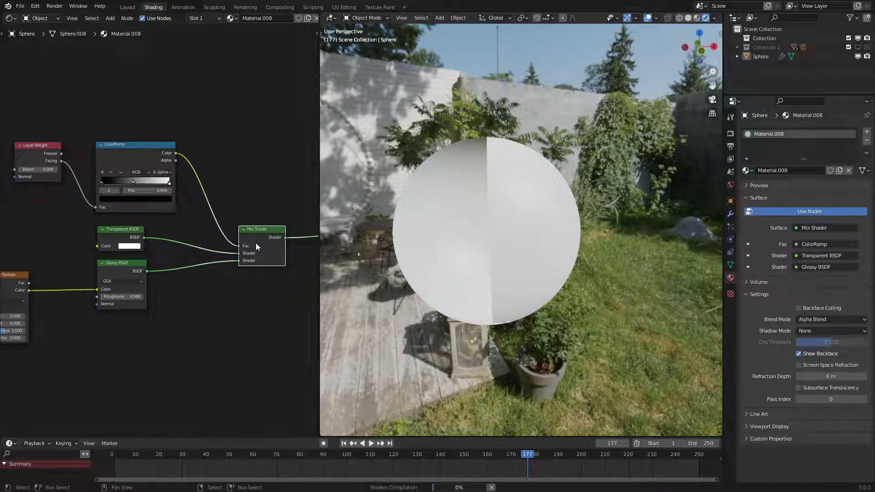
middle_click_drag(464, 174, 487, 176)
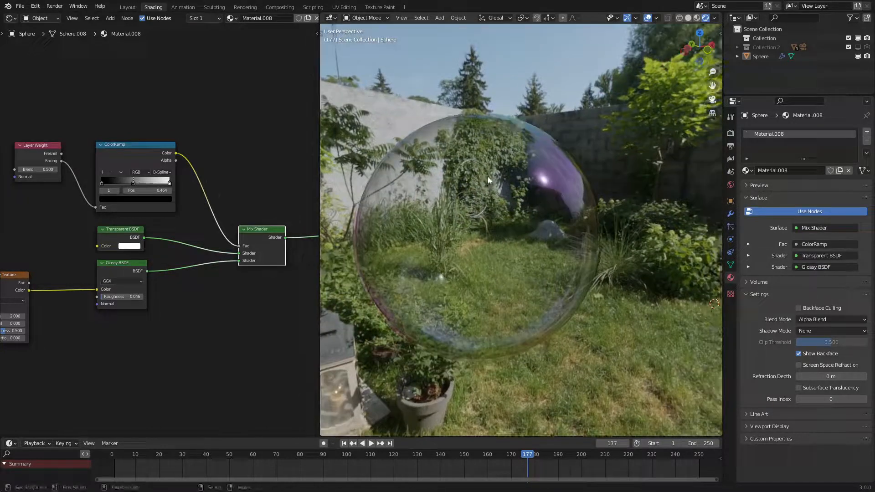
Move the Texture Coordinate and Noise Texture nodes together away from the Glossy BSDF to make room for another node.
middle_click_drag(39, 283, 224, 266)
key("c")
left_click(196, 277)
right_click(253, 270)
key("g")
left_click(167, 277)
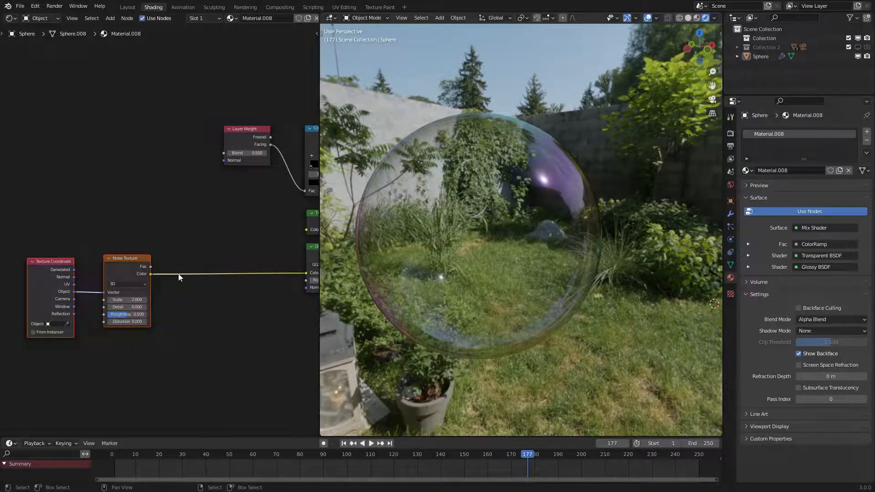
Insert a Hue Saturation Value node between the Noise Texture's Color output and the Glossy BSDF's Color input.
middle_click_drag(456, 198, 474, 196, "shift")
key("shift+a")
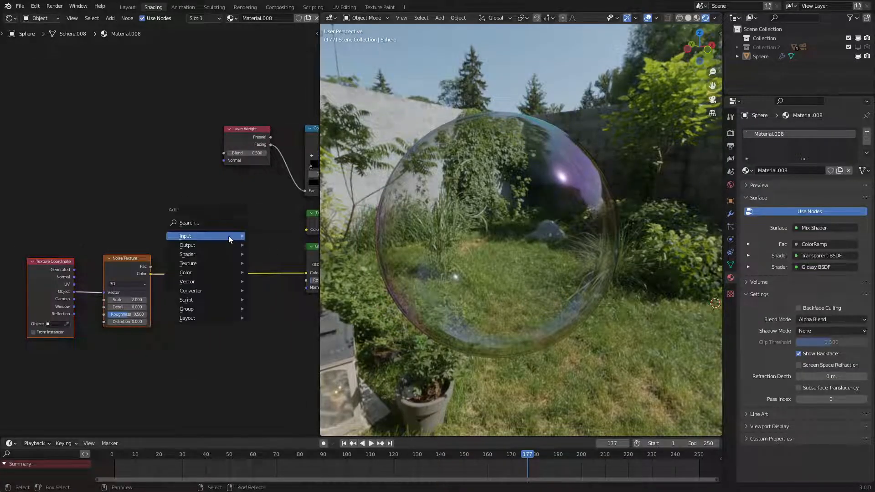
left_click(226, 223)
type("hu")
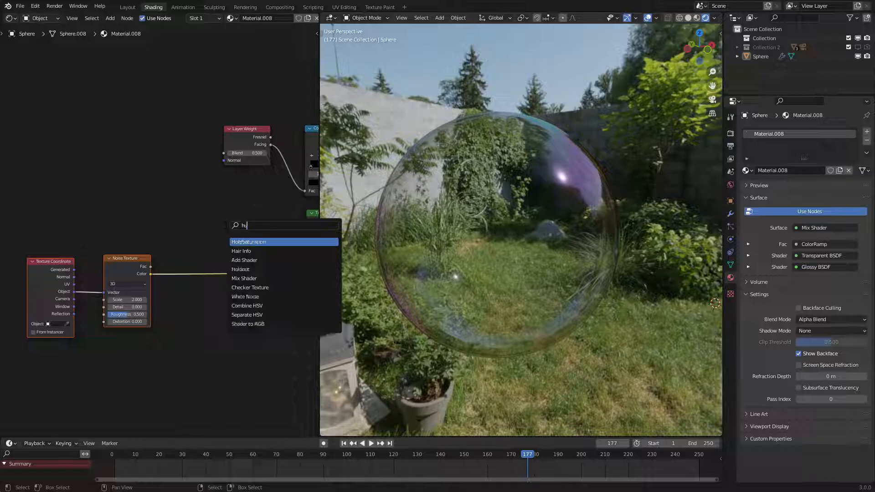
left_click(240, 242)
left_click(228, 274)
scroll(248, 304, "up", 2)
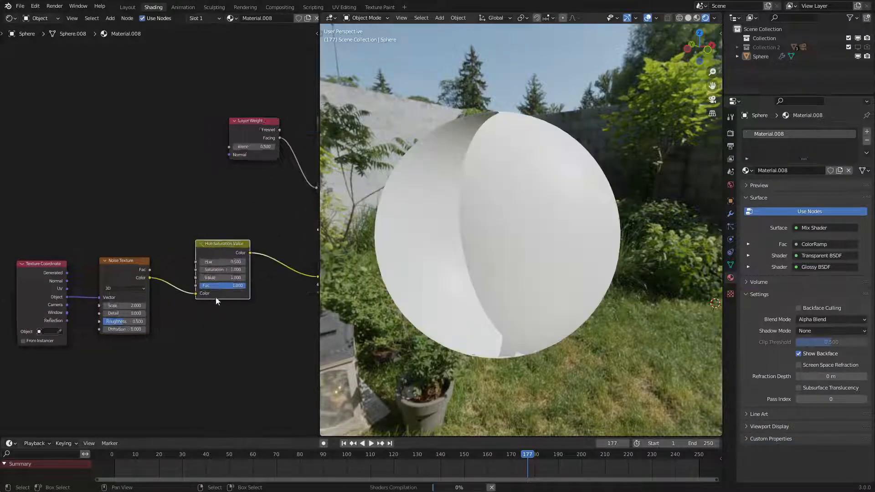
Set the Hue Saturation Value node's Saturation to 1.5 and Value to 2, and check the bubble from a higher angle.
middle_click_drag(248, 304, 189, 307)
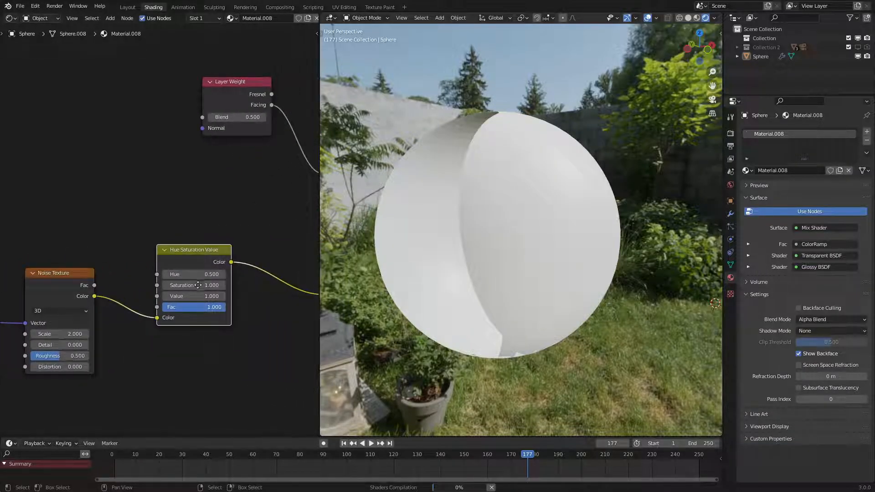
middle_click_drag(202, 284, 209, 266)
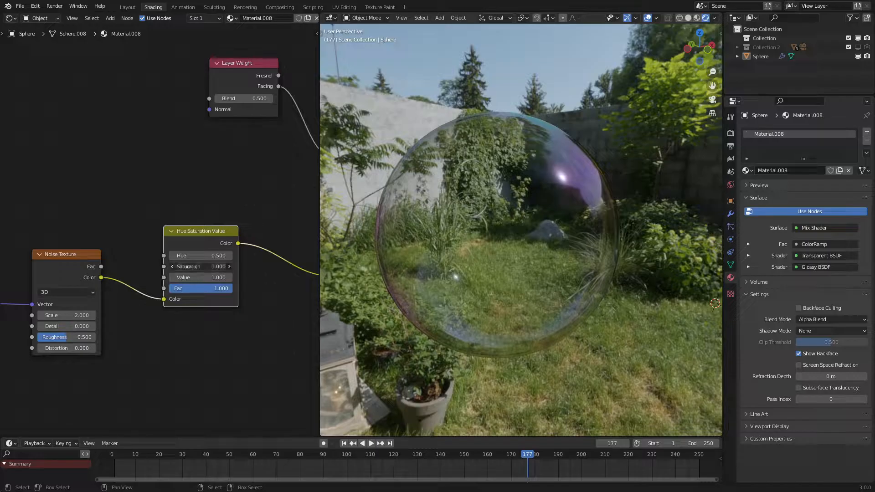
key("Return")
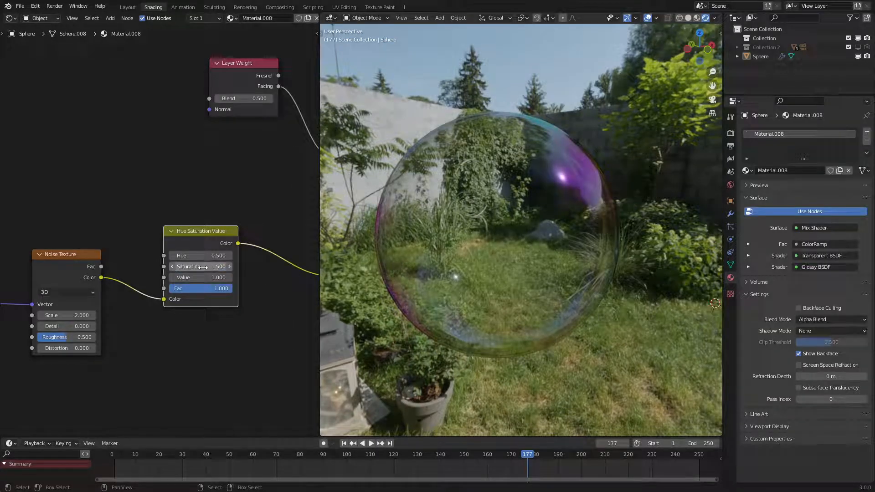
left_click_drag(193, 277, 232, 277)
middle_click_drag(512, 214, 510, 241)
Move the Texture Coordinate and Noise Texture nodes farther from the Hue Saturation Value node and place a duplicate Noise Texture below the link.
middle_click_drag(92, 301, 171, 249)
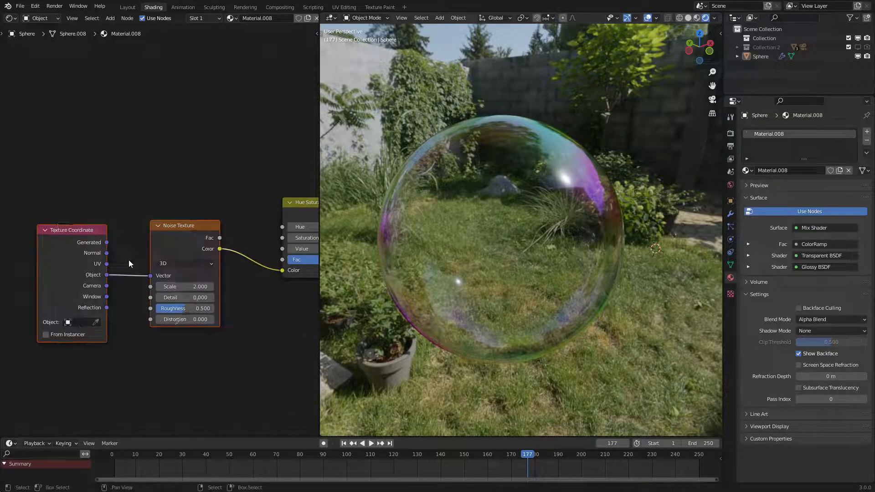
scroll(182, 282, "down", 2)
key("g")
left_click(114, 273)
key("shift+d")
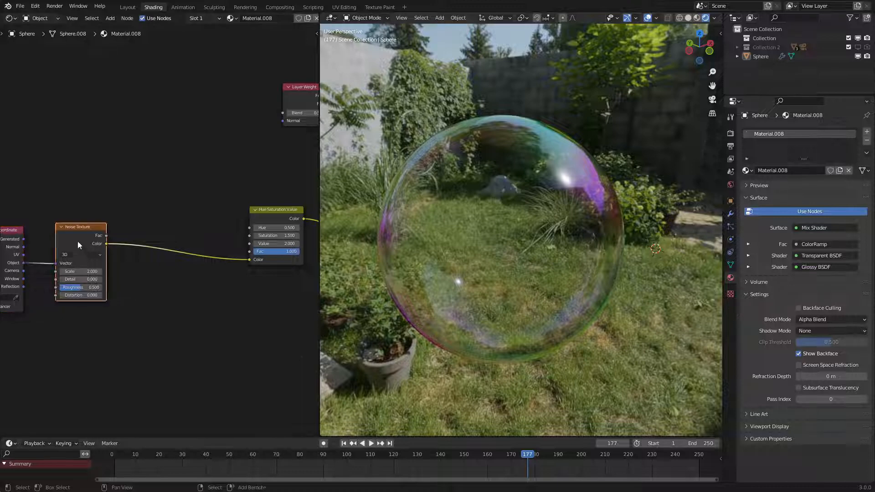
left_click(177, 311)
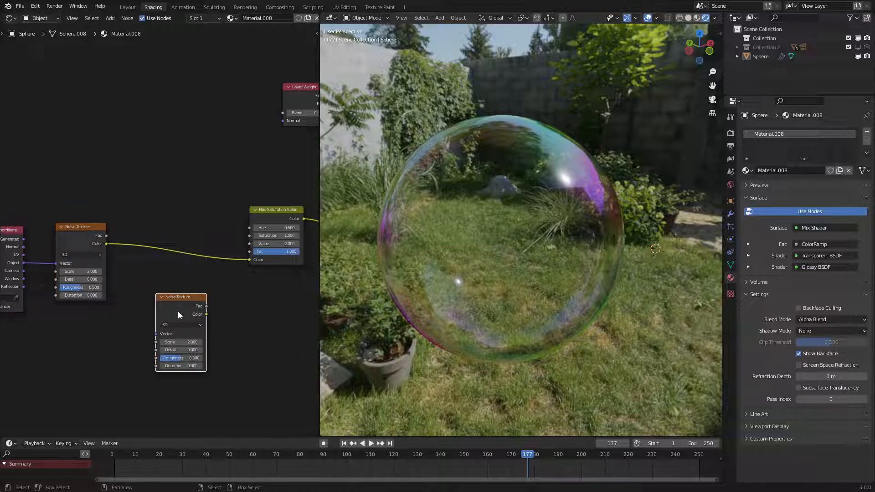
Preview the original Noise Texture's Fac output on the sphere and switch the duplicate Noise Texture to 1D.
scroll(155, 269, "up", 1)
left_click(75, 248, "ctrl+shift")
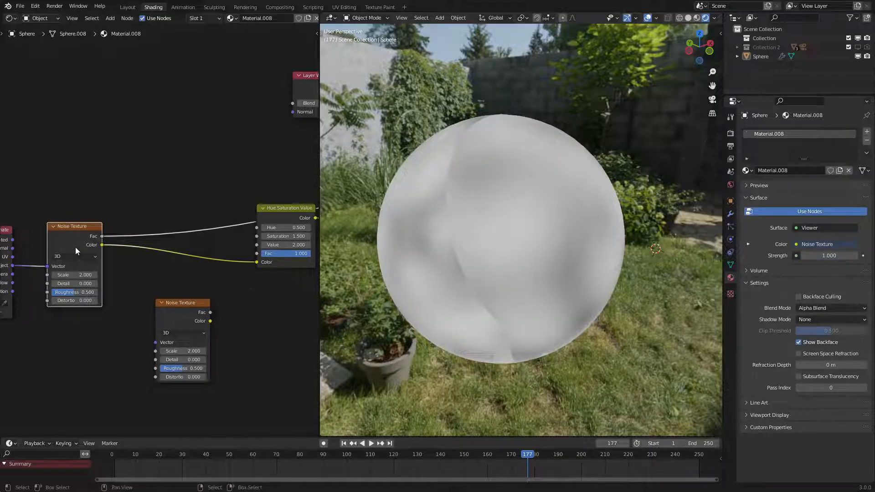
scroll(103, 233, "up", 1)
middle_click_drag(160, 323, 140, 260)
scroll(154, 281, "up", 3)
left_click(154, 282)
left_click_drag(155, 282, 135, 271)
left_click(148, 283)
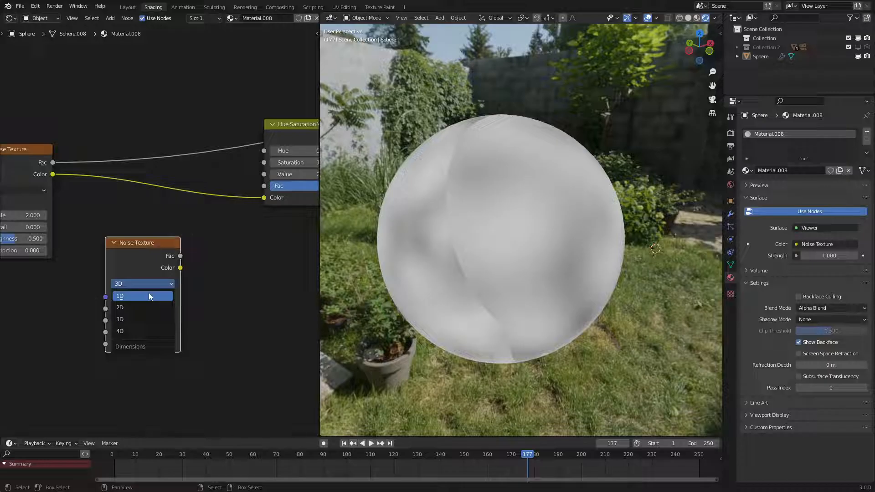
left_click(150, 296)
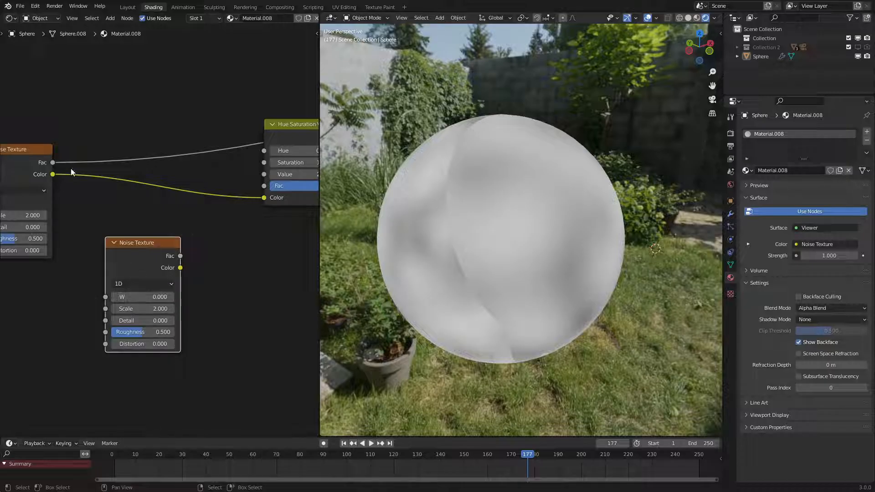
Connect the first Noise Texture's Fac output to the 1D Noise Texture's W input, preview its Color output and set its Scale to 10.
middle_click_drag(72, 170, 131, 176)
left_click_drag(111, 168, 164, 303)
left_click(194, 277, "ctrl+shift")
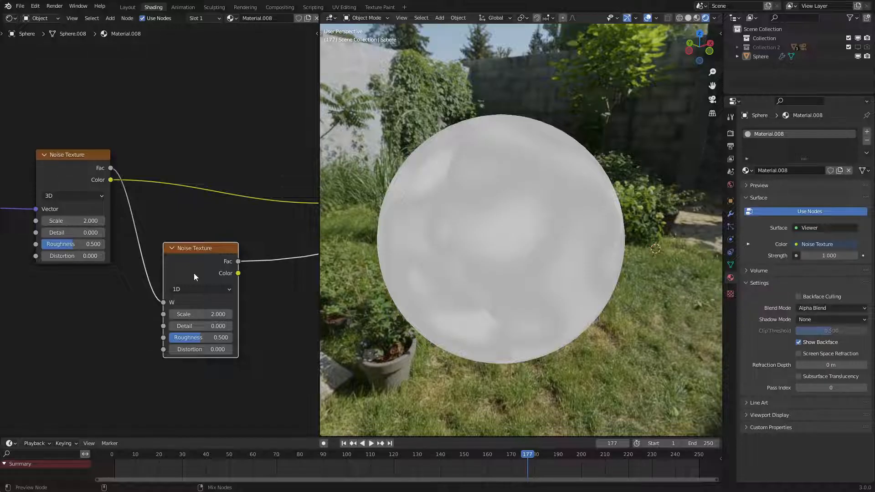
left_click(194, 277, "ctrl+shift")
left_click_drag(197, 314, 274, 314)
Connect the 1D Noise Texture's Color output to the Hue Saturation Value's Color input and show the Mix Shader on the sphere.
middle_click_drag(257, 260, 139, 312)
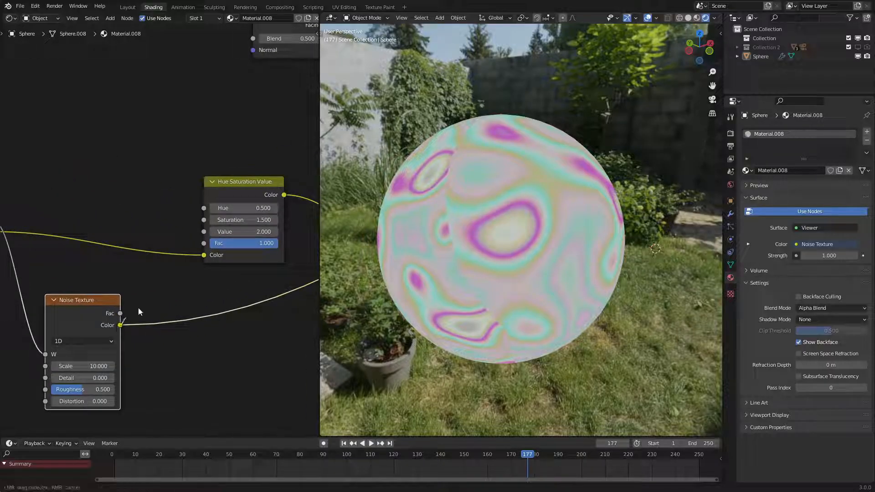
left_click_drag(208, 254, 205, 255)
left_click_drag(98, 304, 119, 248)
scroll(173, 220, "down", 6)
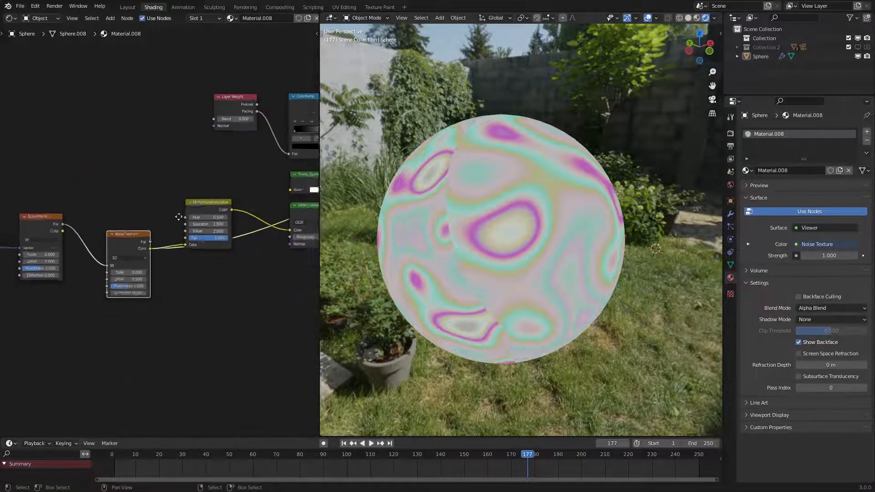
middle_click_drag(180, 221, 0, 273)
left_click(262, 234, "ctrl+shift")
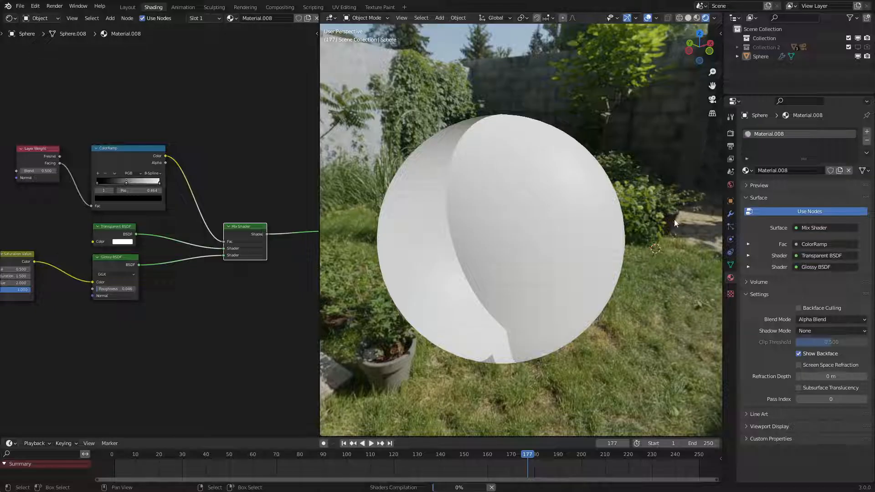
middle_click_drag(559, 215, 440, 235)
Set the 1D Noise Texture's Scale to 5 and check the bubble's reflections.
middle_click_drag(62, 298, 224, 285)
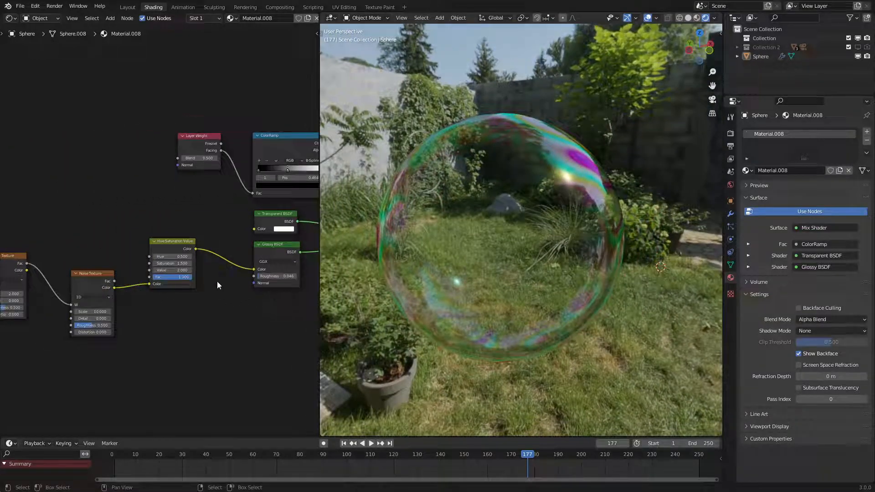
scroll(144, 285, "up", 2)
middle_click_drag(125, 315, 235, 271)
scroll(228, 278, "up", 2)
scroll(182, 306, "down", 2, "ctrl")
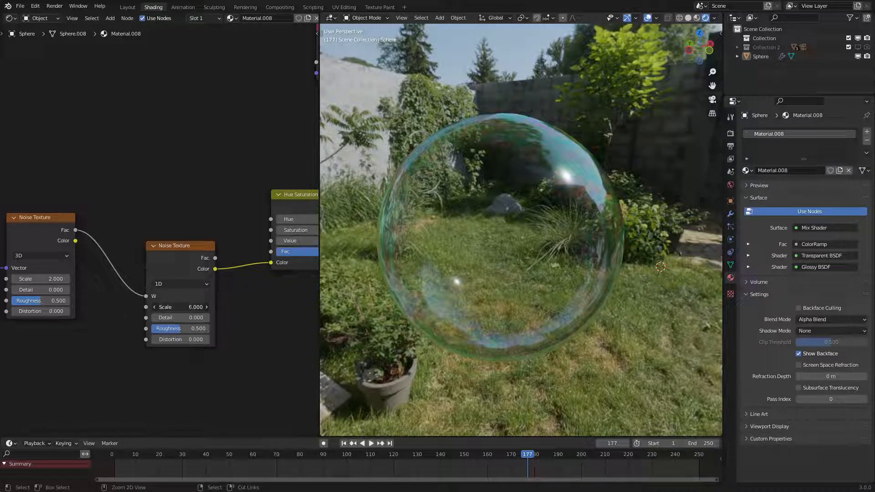
scroll(182, 306, "down", 1, "ctrl")
left_click_drag(182, 306, 191, 288)
mouse_move(534, 220)
middle_mouse_down()
mouse_move(491, 209)
mouse_move(532, 224)
middle_mouse_up()
Move the Texture Coordinate and first Noise Texture nodes horizontally away from the 1D Noise Texture.
scroll(132, 213, "down", 5)
scroll(132, 213, "up", 1)
middle_click_drag(58, 235, 121, 232)
left_click_drag(172, 164, 13, 324)
key("g")
key("x")
left_click(45, 258)
Preview the 1D Noise Texture's Color output and insert an Add math node between the two Noise Textures.
left_click(253, 235, "ctrl+shift")
left_click(253, 235, "ctrl+shift")
key("q")
left_click(155, 292)
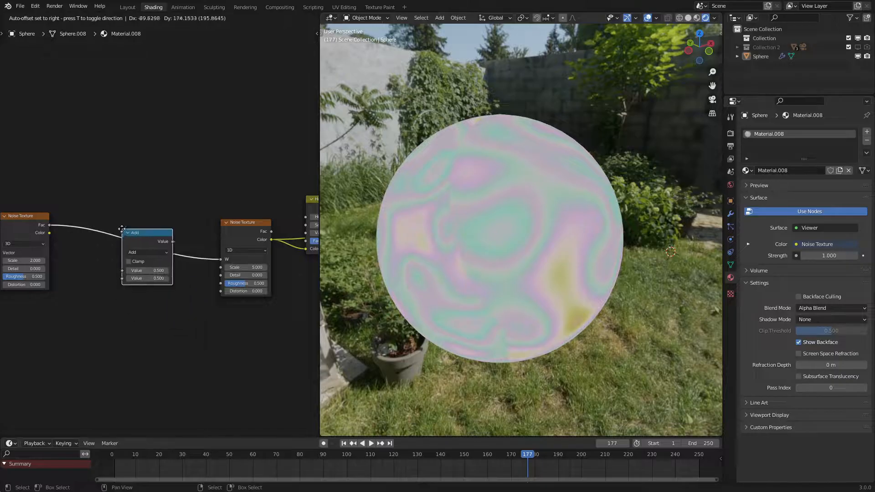
left_click(123, 232)
Drive the Add node's second value with #frame/100 and play the animation to watch the pattern move.
mouse_move(144, 278)
left_mouse_down()
mouse_move(200, 277)
mouse_move(144, 278)
left_mouse_up()
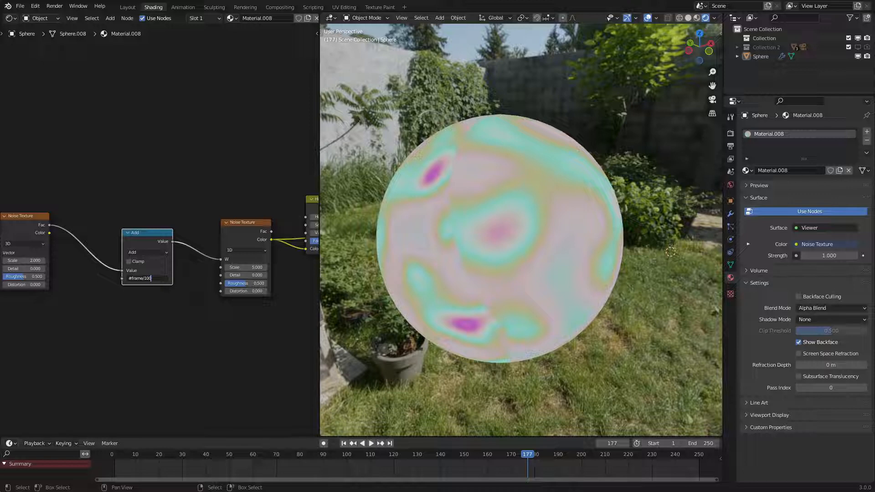
key("Return")
scroll(171, 295, "up", 3)
key("space")
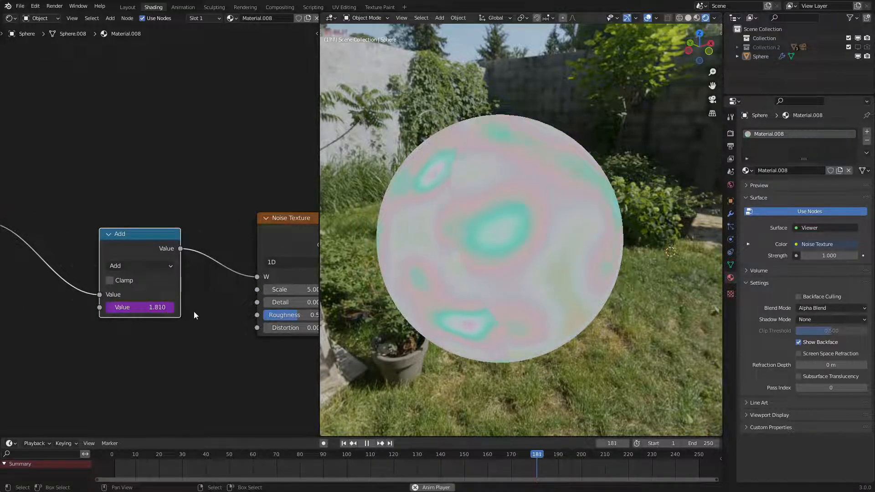
middle_click_drag(469, 306, 493, 291)
Show the Mix Shader on the sphere, inspect the animated bubble from several angles, and stop the playback.
scroll(233, 193, "down", 8)
middle_click_drag(232, 194, 16, 238)
left_click(237, 259, "ctrl+shift")
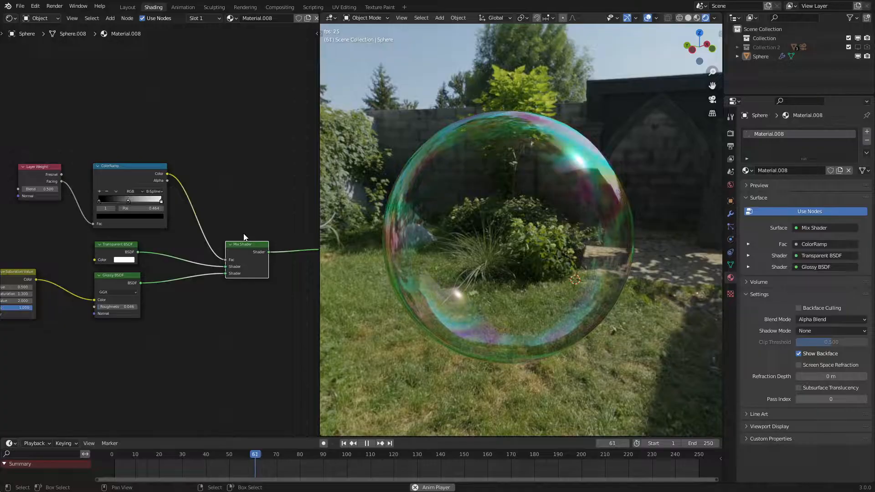
middle_click_drag(512, 221, 445, 218)
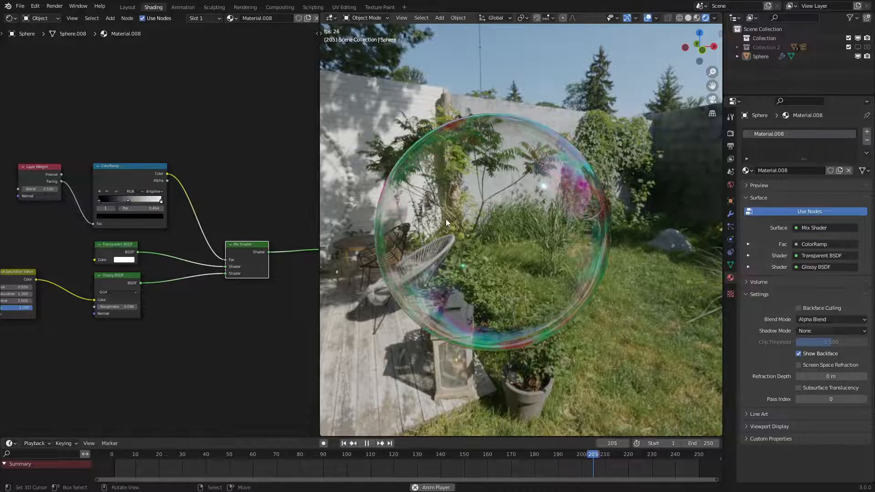
mouse_move(467, 209)
middle_mouse_down()
mouse_move(418, 202)
mouse_move(482, 213)
middle_mouse_up()
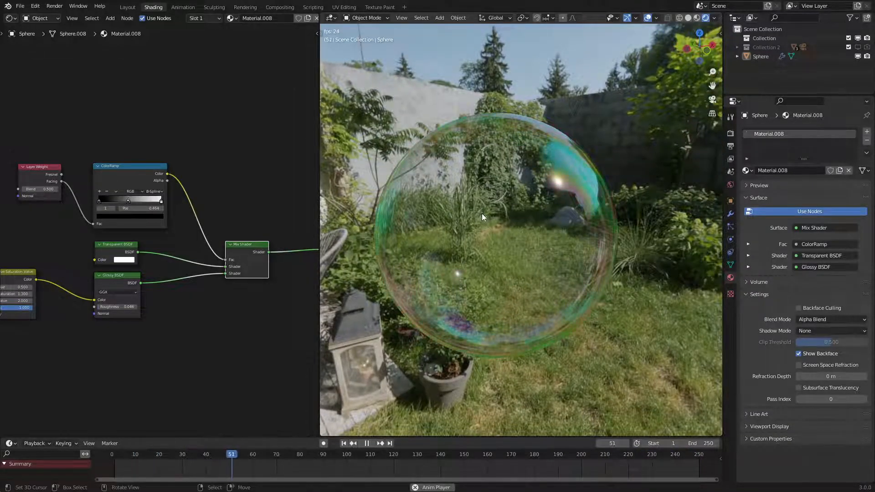
key("space")
Arrange the Texture Coordinate, both Noise Texture, Add and Hue Saturation Value nodes closer together in front of the Glossy BSDF.
scroll(98, 285, "down", 1)
middle_click_drag(91, 288, 237, 287)
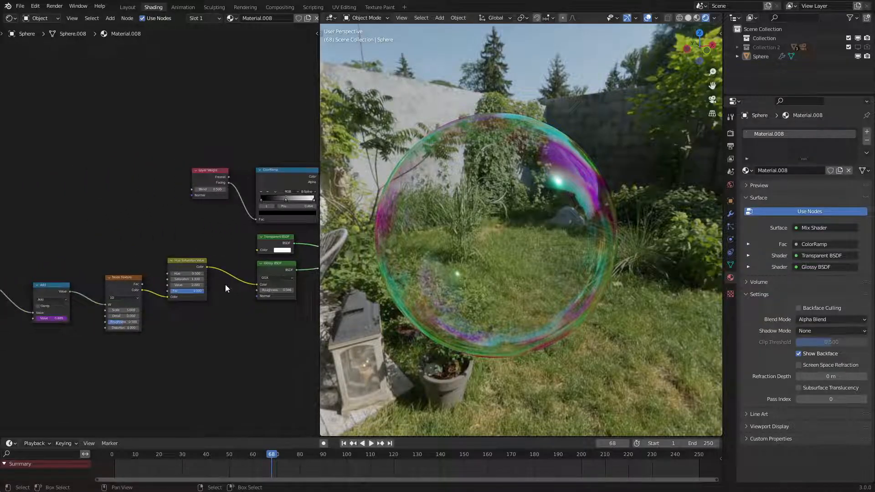
key("c")
mouse_move(168, 284)
left_mouse_down()
mouse_move(128, 298)
mouse_move(137, 305)
mouse_move(156, 276)
left_mouse_up()
right_click(128, 298)
left_click(147, 286)
left_click_drag(82, 283, 114, 281)
scroll(68, 267, "down", 2)
left_click_drag(28, 269, 94, 267)
middle_click_drag(71, 271, 145, 264)
left_click_drag(47, 275, 99, 273)
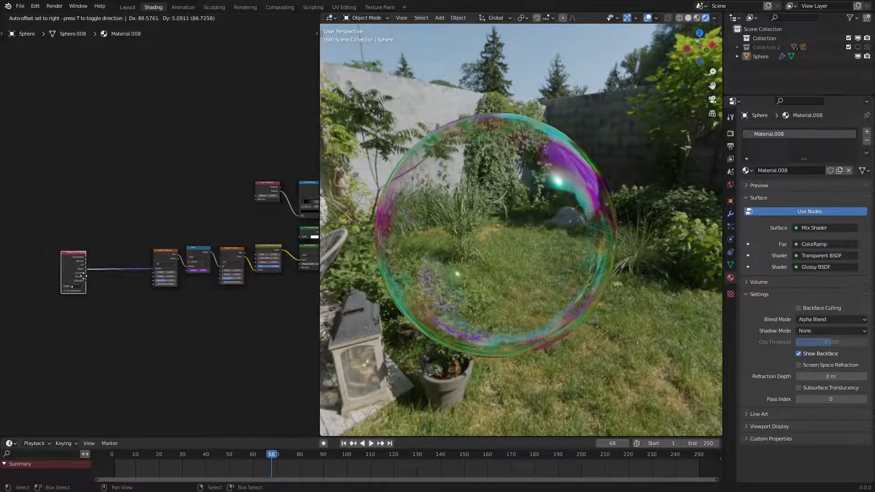
Duplicate the bubble sphere twice, placing one copy beside the original and the other above it.
left_click(528, 220)
key("shift+d")
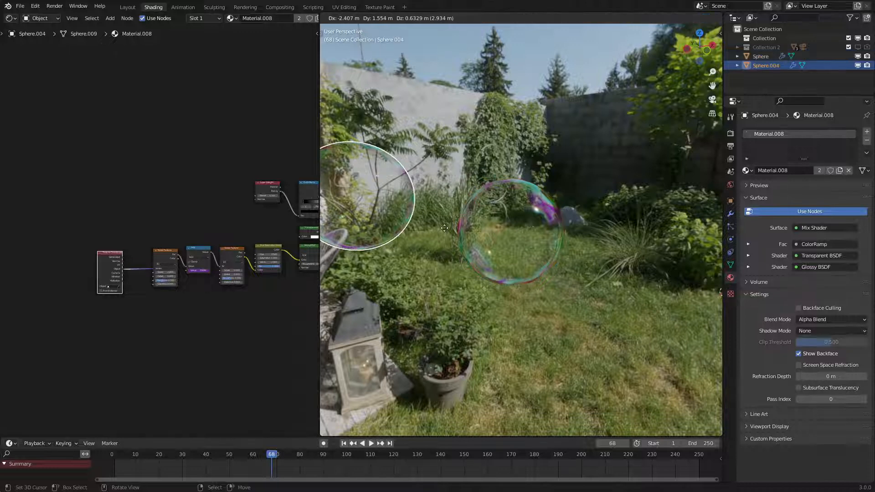
left_click(461, 235)
key("shift+d")
left_click(621, 166)
left_click(608, 230)
middle_click_drag(608, 231, 510, 267)
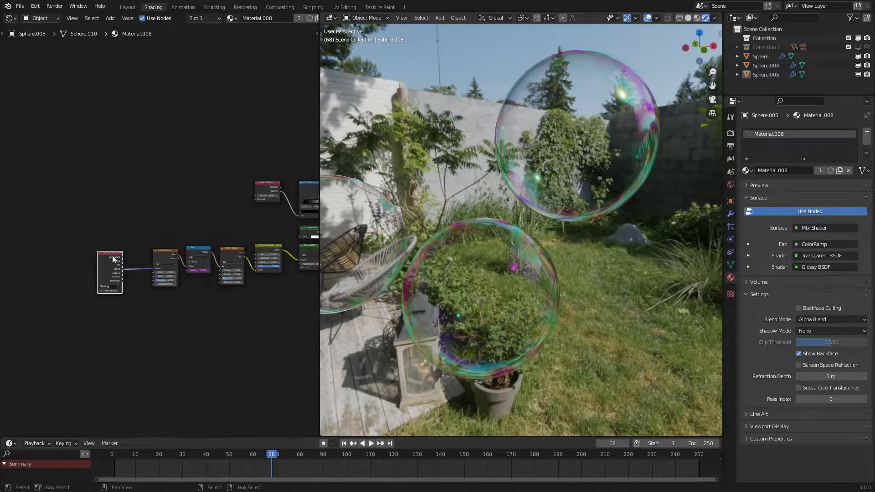
Move the Texture Coordinate node away from the Noise Texture and add an Object Info node below their link.
key("g")
left_click(54, 270)
middle_click_drag(85, 259, 170, 226)
scroll(162, 219, "up", 7)
key("shift+a")
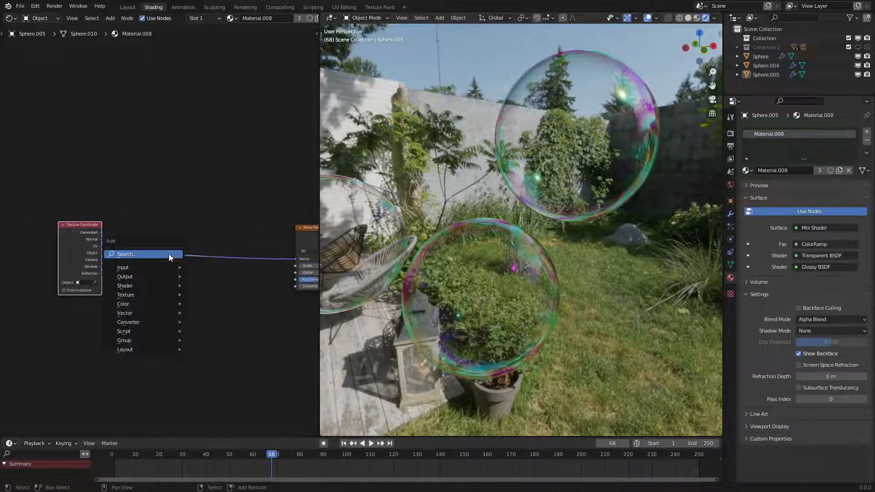
mouse_move(146, 267)
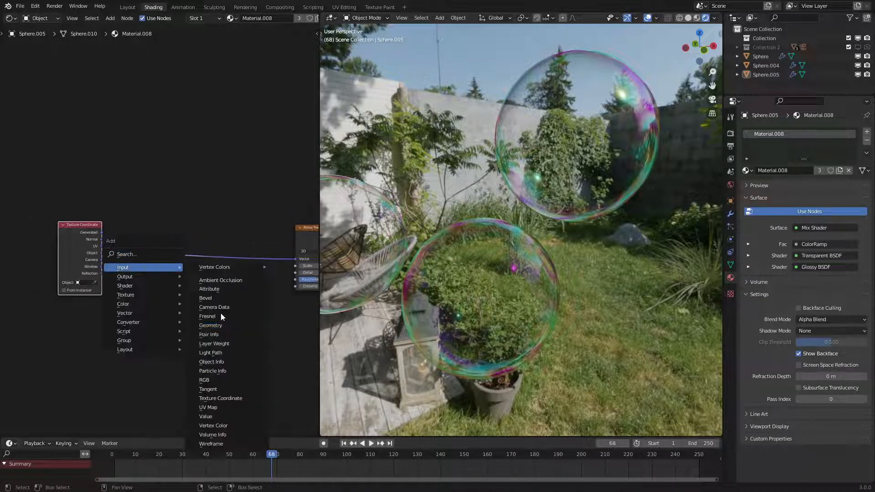
left_click(229, 362)
left_click(138, 344)
Preview the Object Info node's Random output on the three spheres and compare their shades.
left_click(138, 343, "ctrl+shift")
left_click(138, 344, "ctrl+shift")
left_click(138, 344, "ctrl+shift")
left_click(138, 343, "ctrl+shift")
left_click(138, 343, "ctrl+shift")
middle_click_drag(520, 263, 569, 211)
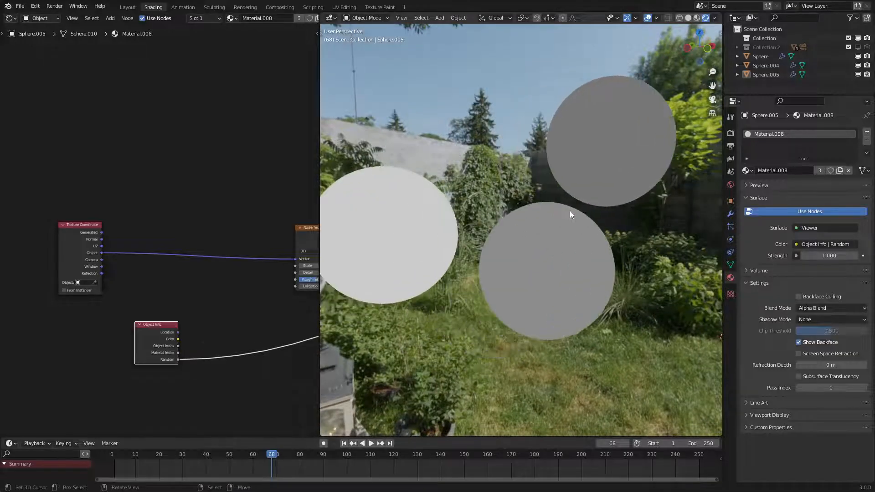
Move the Texture Coordinate node closer to the Noise Texture and preview the 3D Noise Texture's Fac output on all three spheres.
left_click_drag(82, 255, 195, 258)
middle_click_drag(254, 250, 161, 260)
scroll(161, 260, "up", 1)
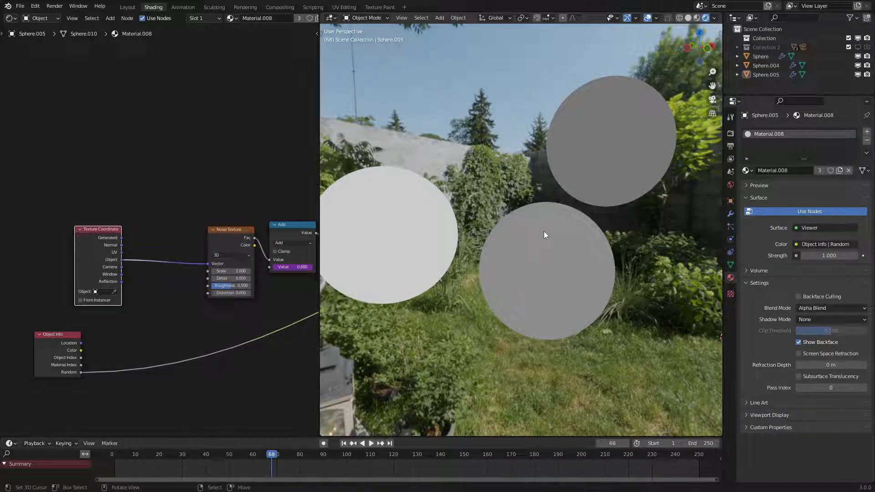
left_click(234, 243, "ctrl+shift")
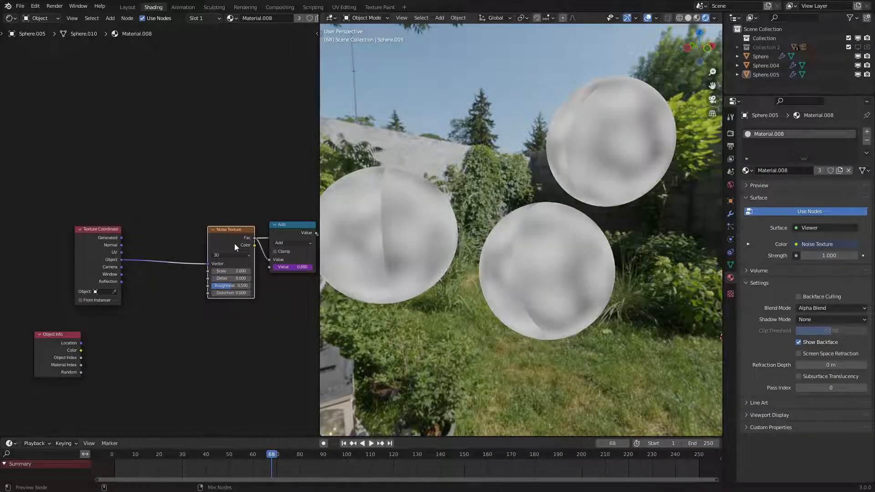
mouse_move(459, 246)
middle_mouse_down()
mouse_move(434, 249)
mouse_move(455, 250)
middle_mouse_up()
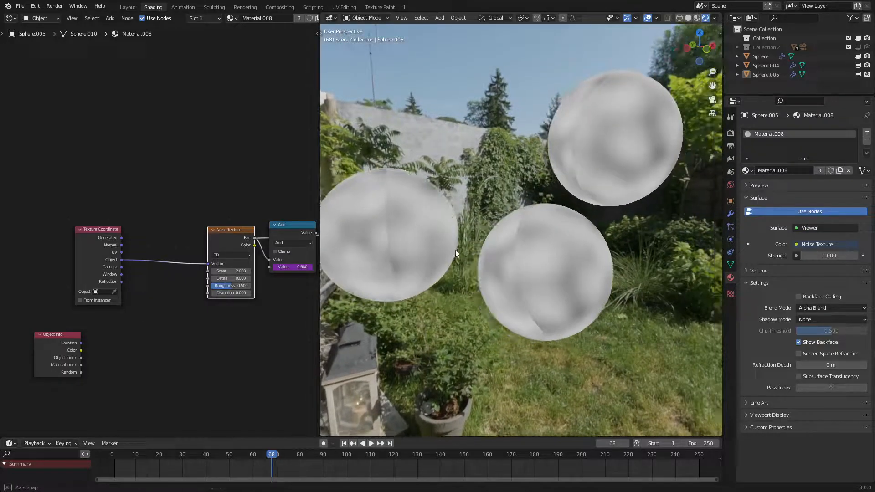
Preview the Noise Texture's Color output on the spheres and insert a Vector Math Add node between the Texture Coordinate and Noise Texture nodes.
left_click(236, 240, "ctrl+shift")
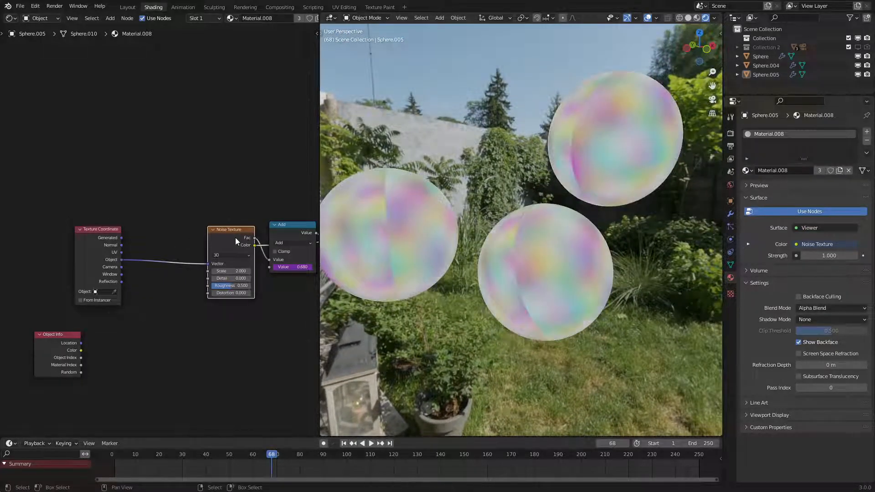
middle_click_drag(447, 212, 467, 194)
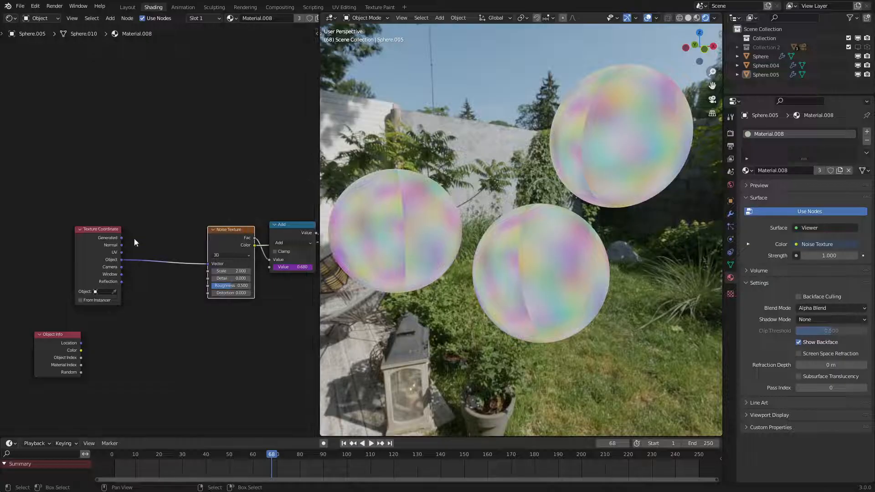
left_click(108, 247)
middle_click_drag(108, 247, 145, 245)
left_click_drag(145, 245, 90, 249)
key("q")
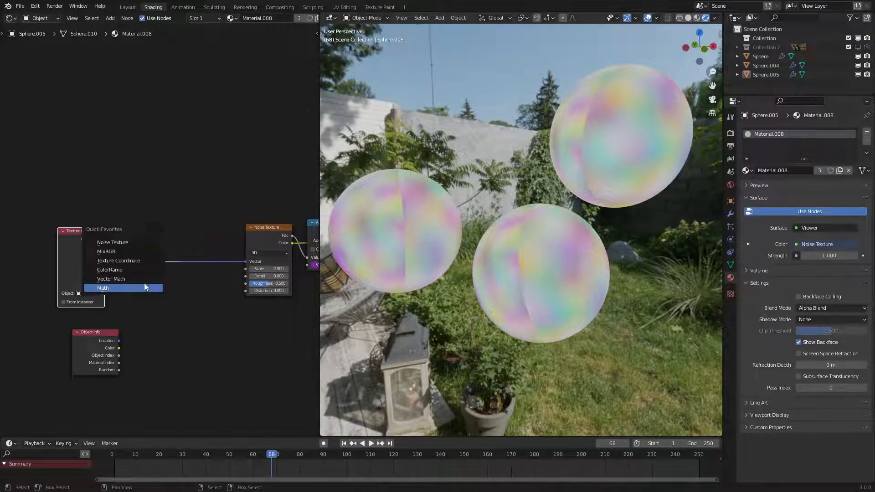
left_click(147, 279)
left_click(158, 230)
Connect Object Info's Random output to the vector Add node's second input and move Object Info aside to make room.
scroll(126, 399, "up", 3)
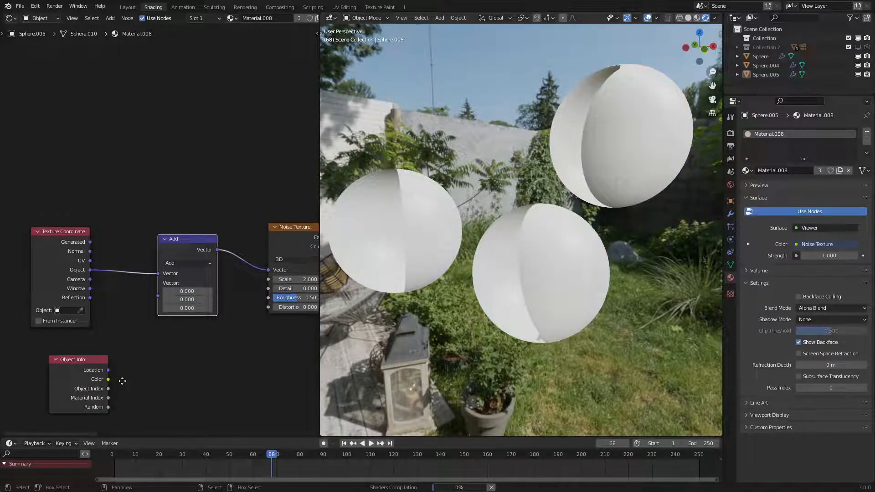
middle_click_drag(120, 392, 125, 340)
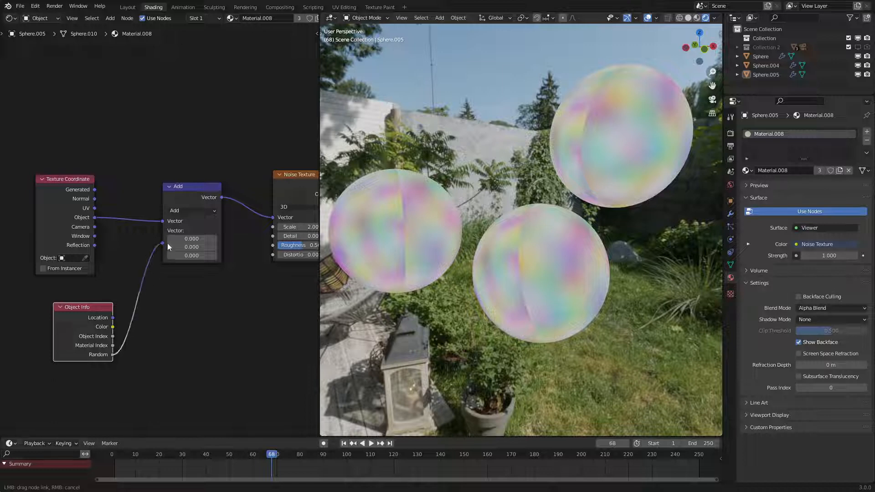
left_click_drag(168, 247, 165, 245)
left_click_drag(82, 307, 54, 302)
Insert a Math node set to Multiply between Object Info's Random output and the vector Add node, with a multiplier of 18.
key("q")
left_click(197, 322)
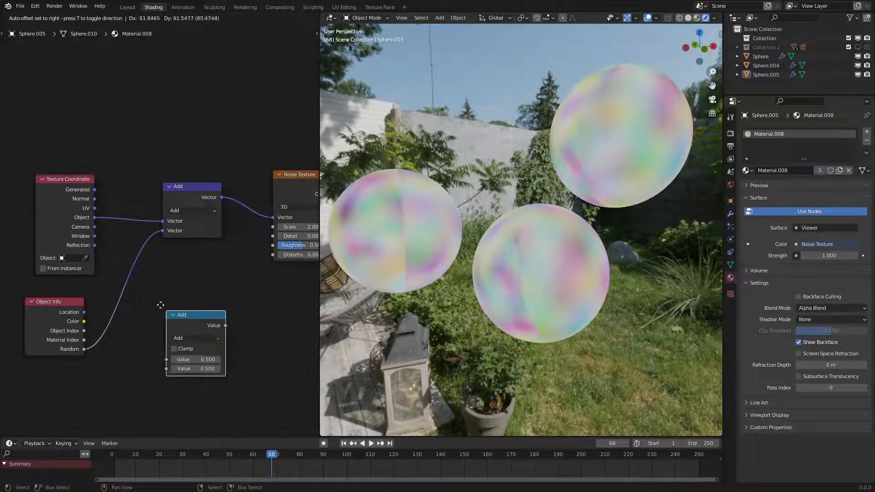
left_click(143, 293)
left_click(168, 323)
left_click(173, 367)
left_click(76, 351)
left_click_drag(206, 313, 168, 232)
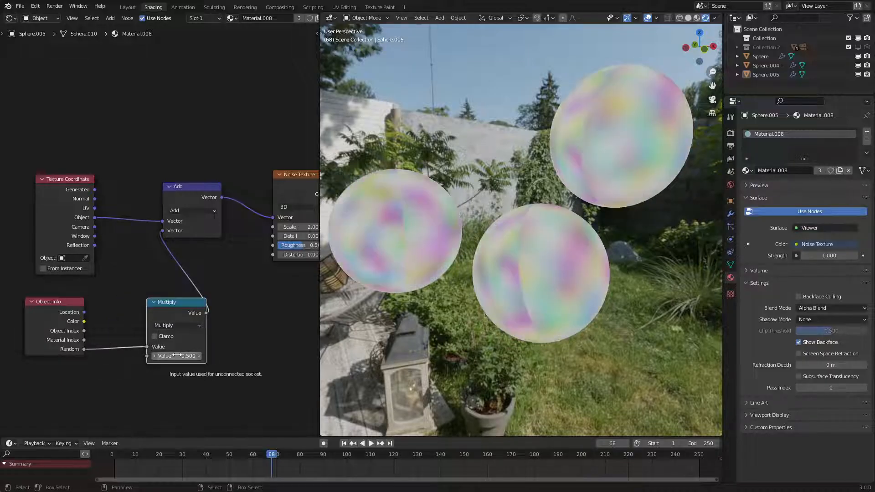
left_click_drag(182, 356, 262, 355)
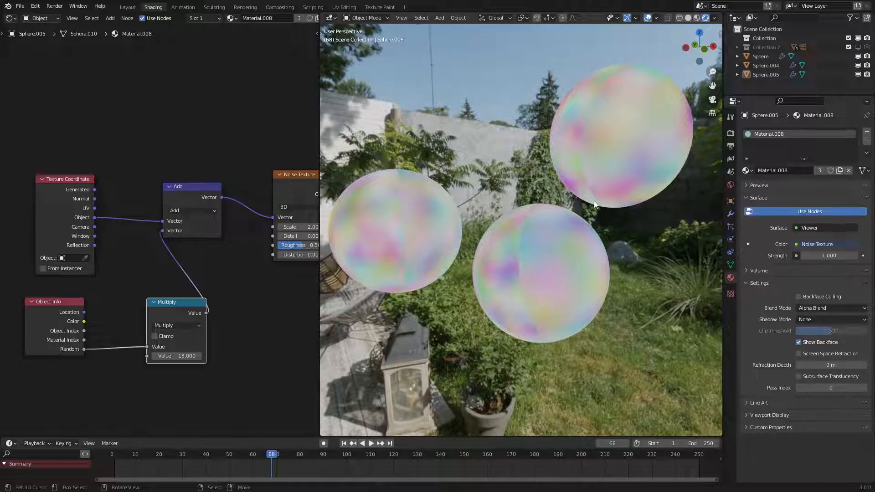
Select the bubble beside the original and switch the surface from the noise preview back to the Mix Shader.
right_click(431, 209)
scroll(191, 258, "down", 6)
middle_click_drag(187, 258, 125, 244)
scroll(267, 272, "down", 2)
scroll(242, 272, "up", 1)
left_click(242, 272, "ctrl+shift")
scroll(134, 280, "up", 2)
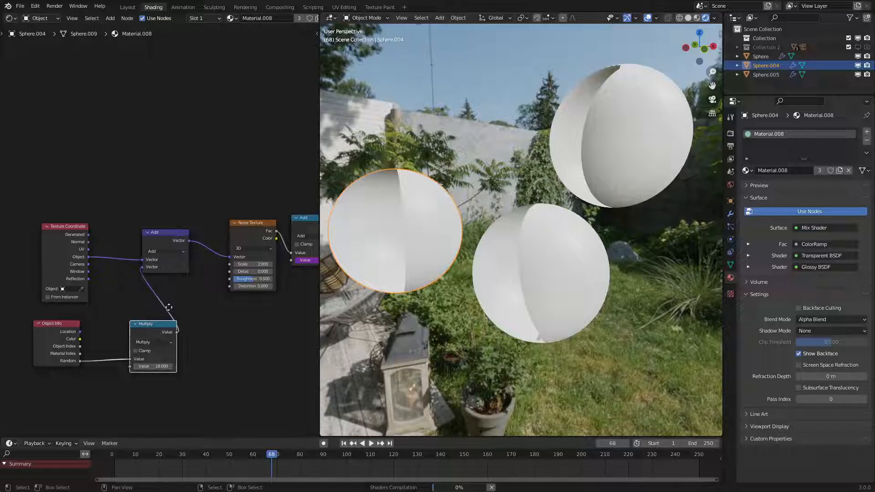
Tidy the Multiply, Object Info and Texture Coordinate nodes closer to the vector Add node.
left_click_drag(155, 328, 174, 318)
left_click_drag(34, 335, 50, 333)
left_click_drag(72, 297, 105, 297)
left_click_drag(80, 327, 98, 332)
Duplicate the upper bubble three times, spreading the copies beside and above it to compare their reflections.
middle_click_drag(604, 222, 502, 252, "shift")
right_click(518, 190)
middle_click_drag(518, 190, 561, 184)
key("shift+d")
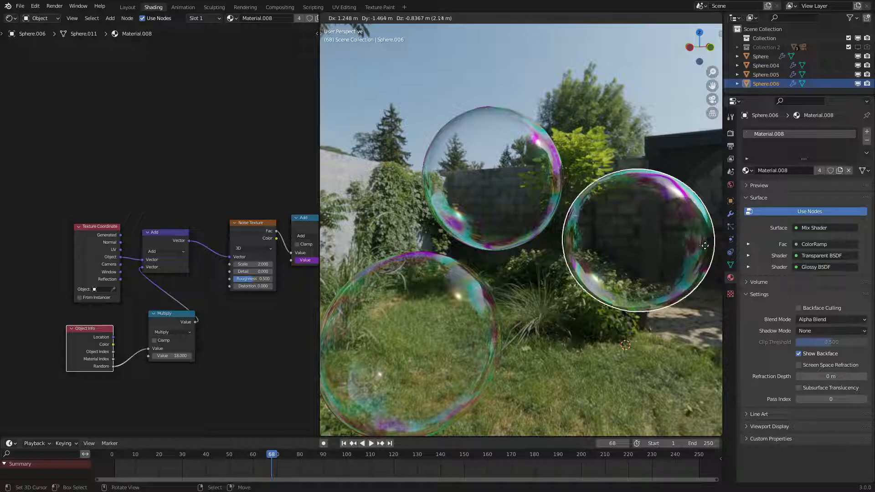
left_click(687, 249)
key("shift+d")
left_click(679, 90)
scroll(655, 118, "down", 3)
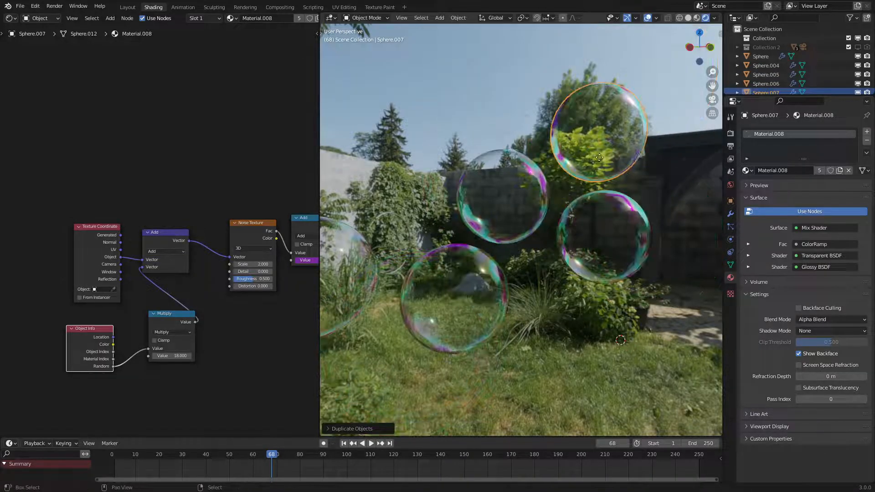
key("shift+d")
left_click(490, 130)
Delete the upper bubble together with its three copies and select the original sphere.
left_click(601, 138, "shift")
left_click(597, 245, "shift")
left_click(519, 213, "shift")
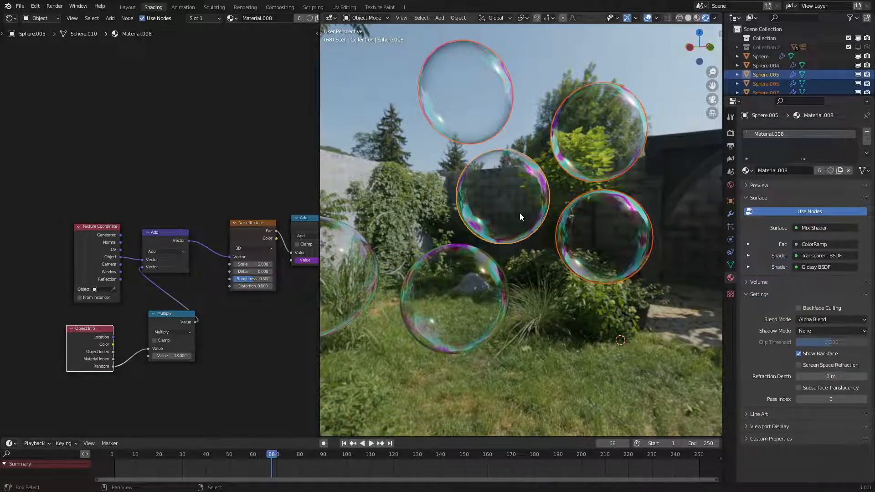
key("Delete")
middle_click_drag(506, 230, 469, 259)
left_click(468, 260)
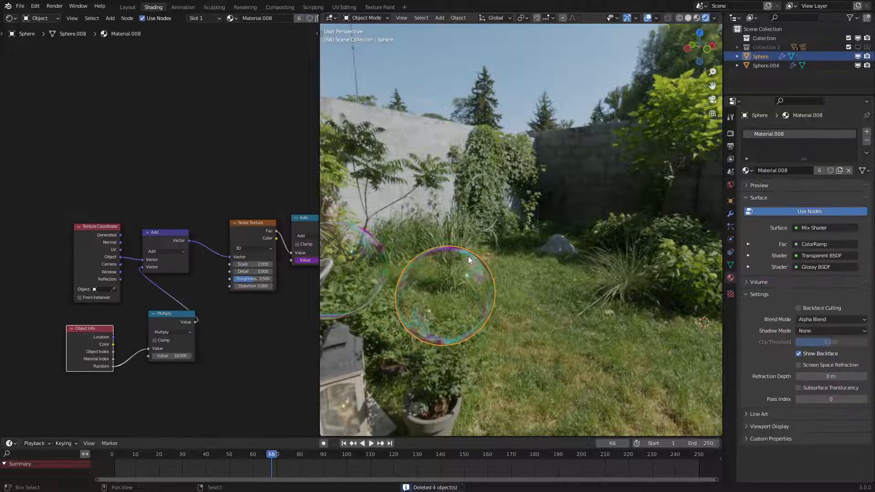
Tuck the Object Info and Multiply nodes under the Texture Coordinate and Add nodes, and briefly play the bubble animation.
scroll(205, 273, "down", 1)
left_click_drag(96, 329, 102, 319)
left_click_drag(178, 314, 173, 315)
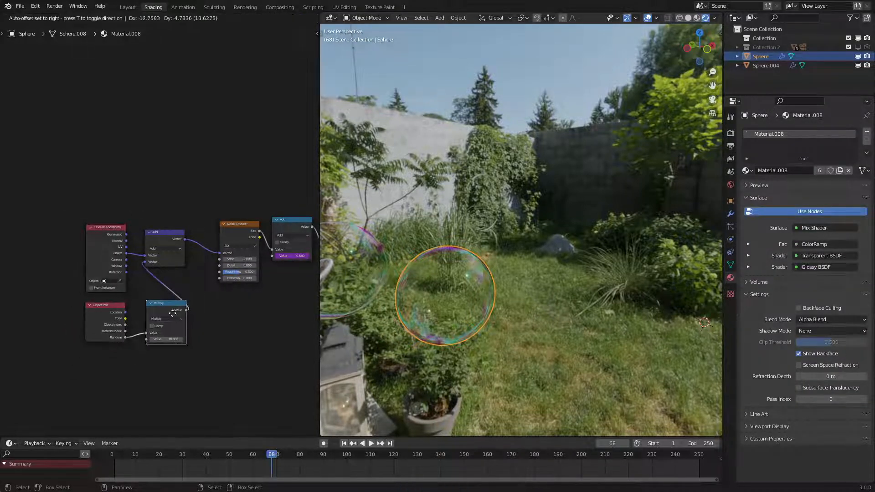
key("space")
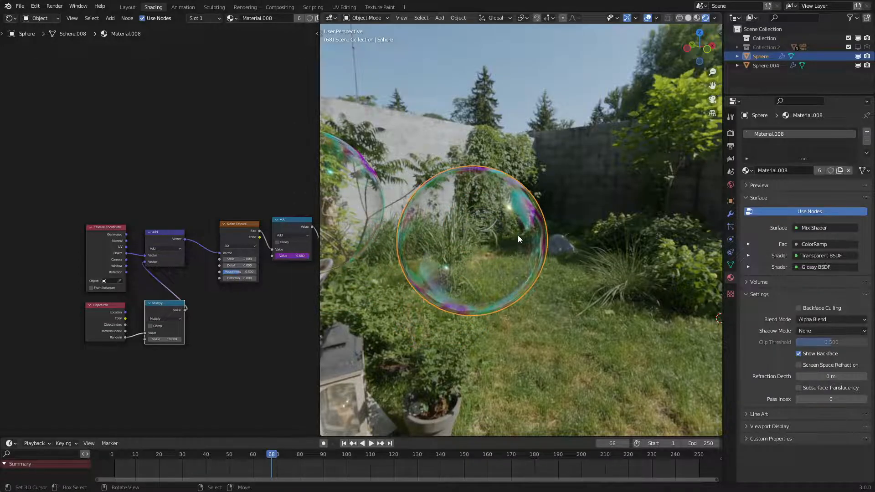
key("space")
Move the Mix Shader and Material Output nodes closer to the Transparent and Glossy shaders to compact the node tree.
scroll(149, 283, "down", 4)
middle_click_drag(229, 274, 125, 275)
middle_click_drag(173, 255, 83, 268)
scroll(188, 237, "down", 2)
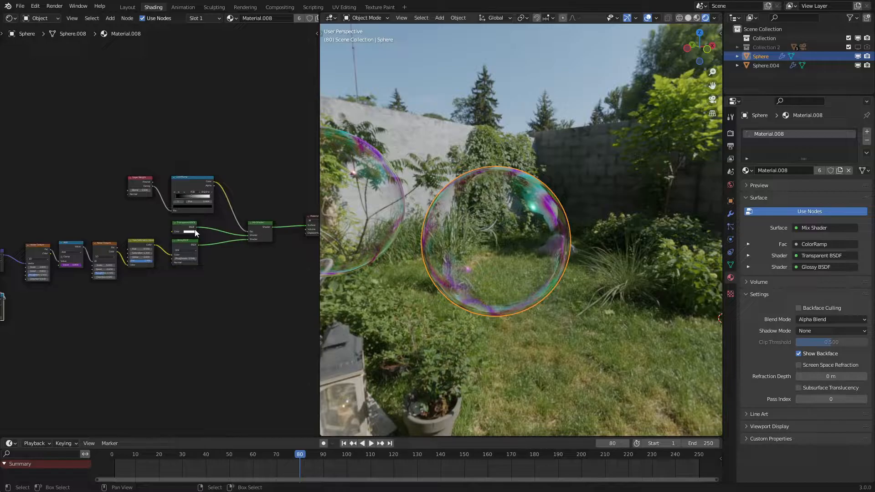
middle_click_drag(189, 237, 153, 265)
key("c")
scroll(264, 260, "up", 2)
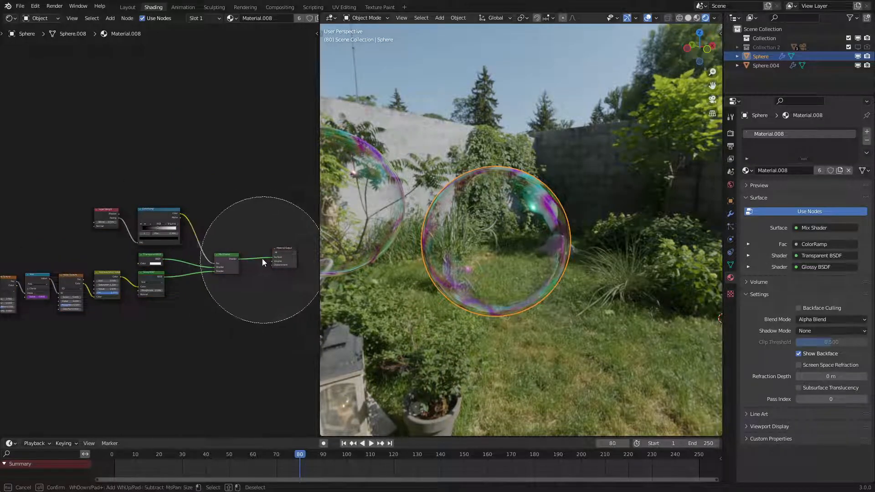
left_click(263, 260)
right_click(262, 258)
key("g")
key("x")
left_click(239, 268)
left_click_drag(267, 261, 249, 267)
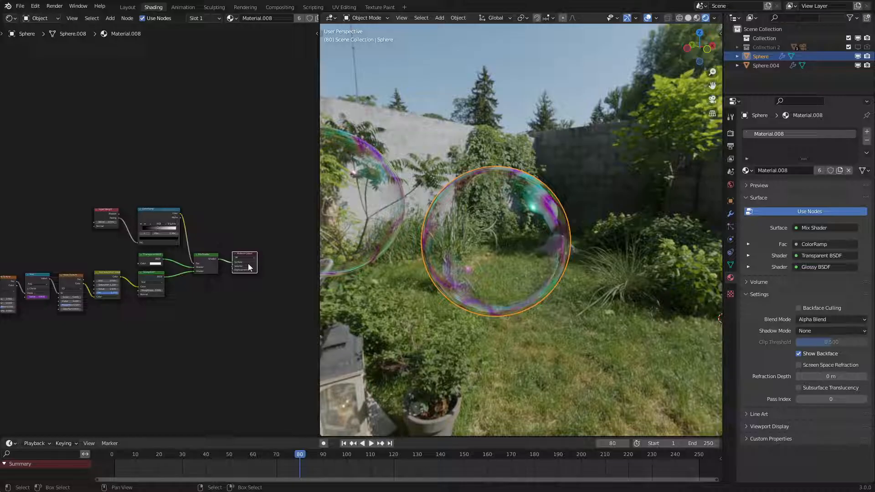
Examine the finished bubble up close alongside the complete material node tree.
scroll(529, 208, "up", 3)
middle_click_drag(528, 206, 569, 191, "shift")
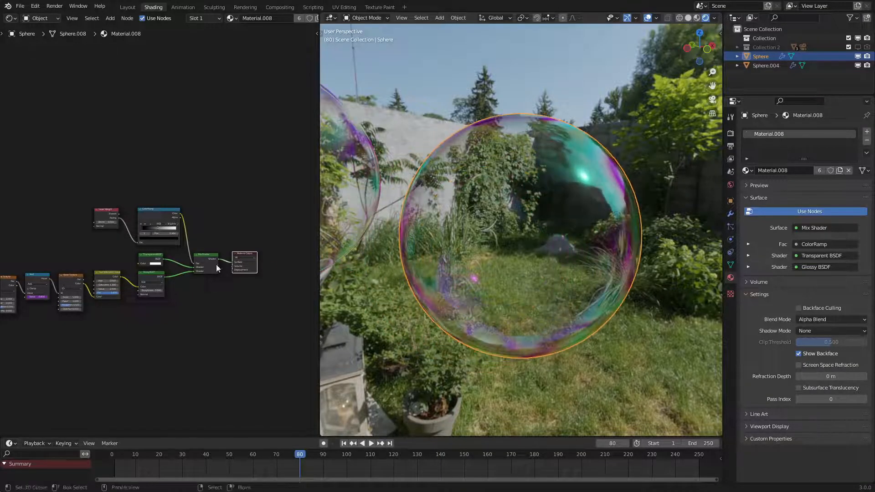
middle_click_drag(217, 267, 306, 235)
scroll(169, 253, "down", 3)
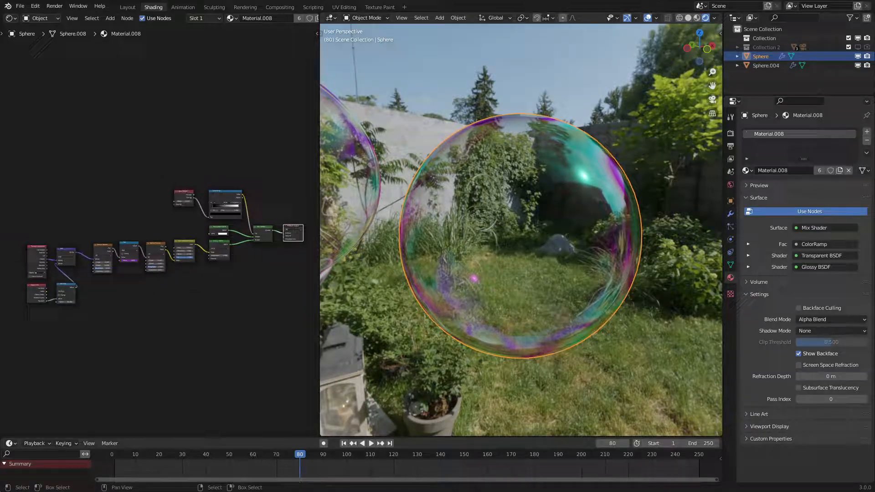